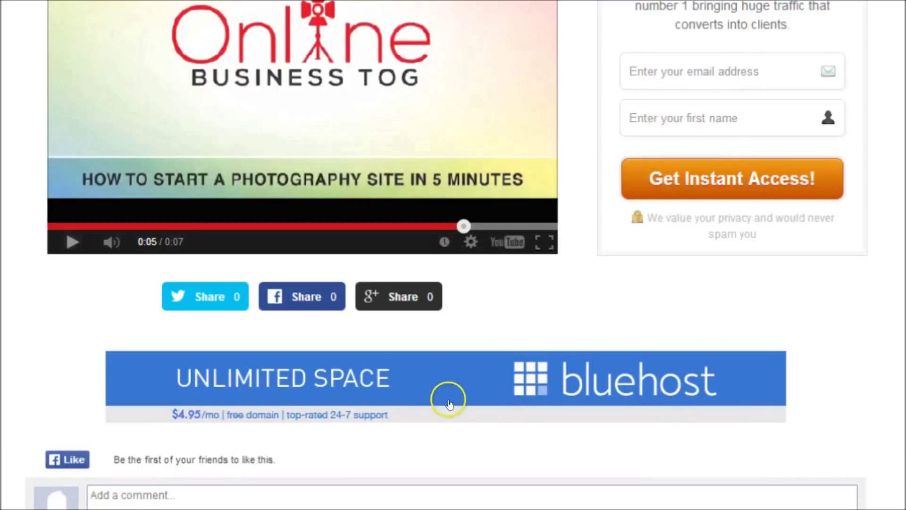
- Follow the Bluehost 'Unlimited Space' banner below the video to the $3.95/month hosting offer
left_click(428, 379)
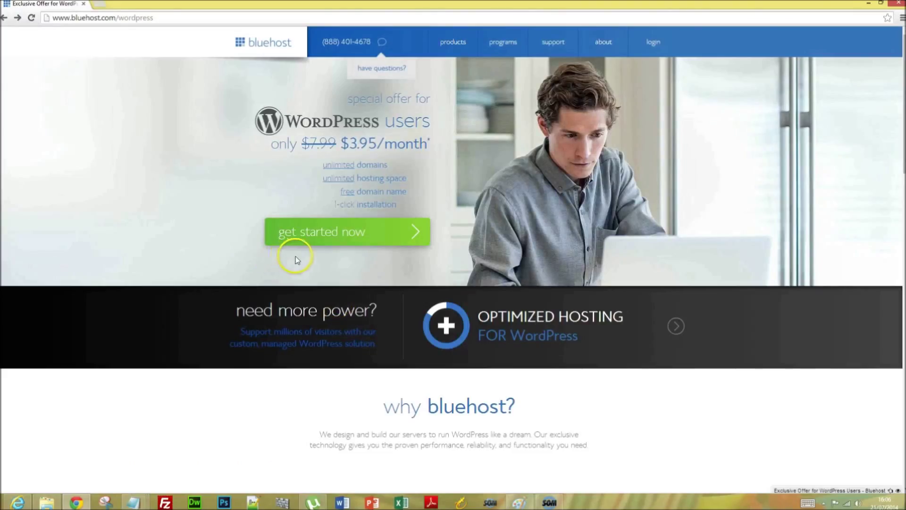
- Begin signup and register quickphotographysite as a new .com domain, confirming it's available
left_click(348, 233)
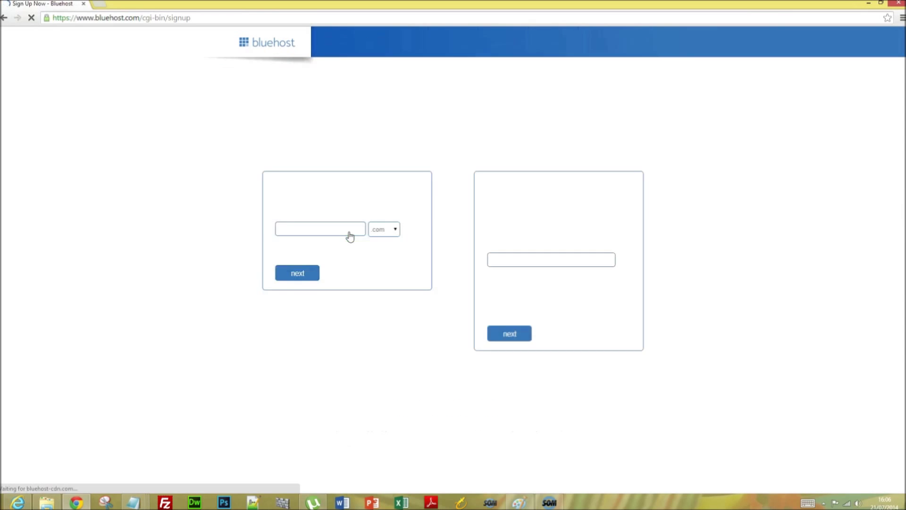
left_click(276, 254)
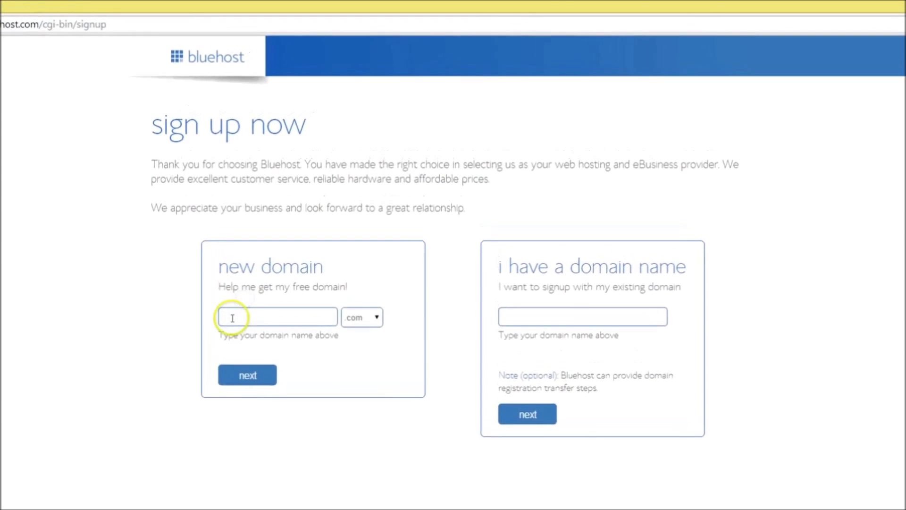
type("qu")
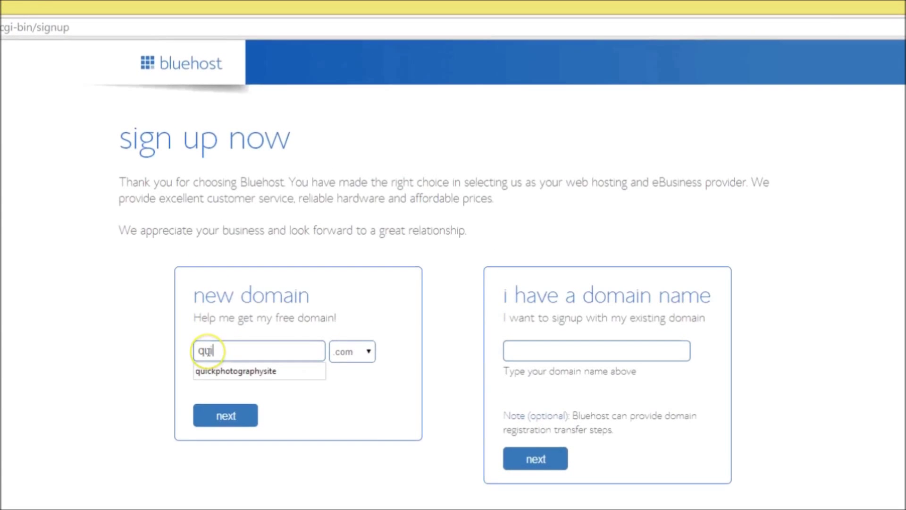
type("ickphotographysite")
left_click(222, 371)
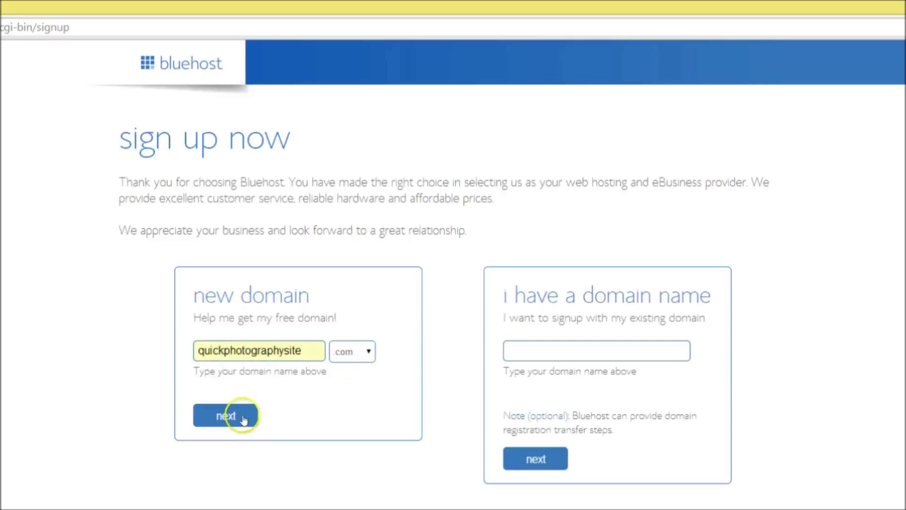
left_click(229, 418)
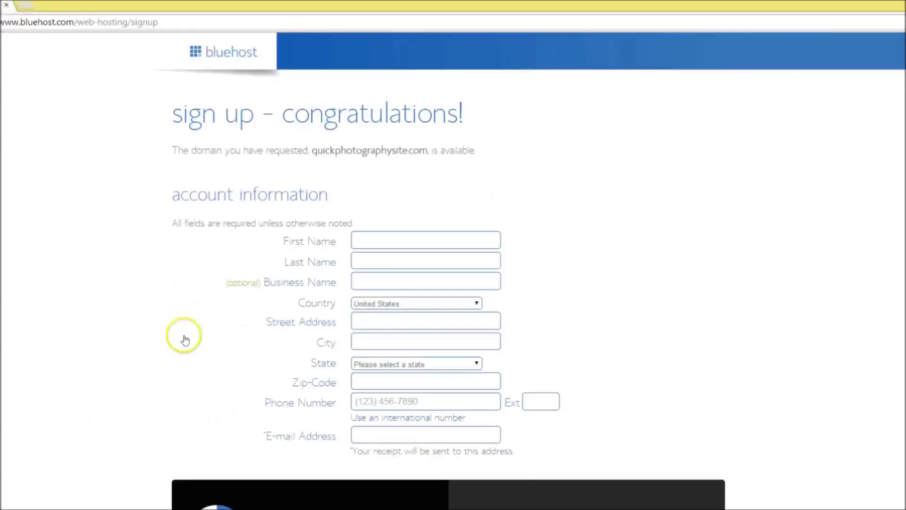
- Autofill the account holder's contact details on the signup form
left_click(358, 237)
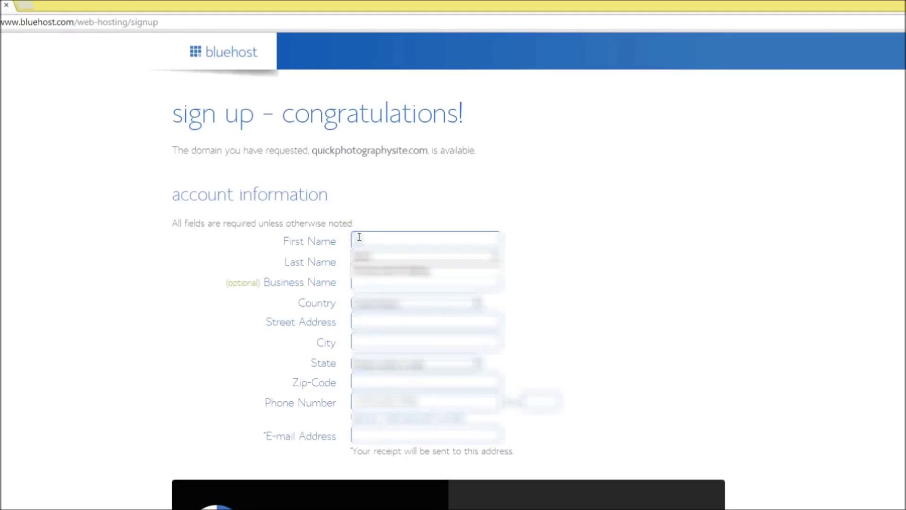
left_click(381, 249)
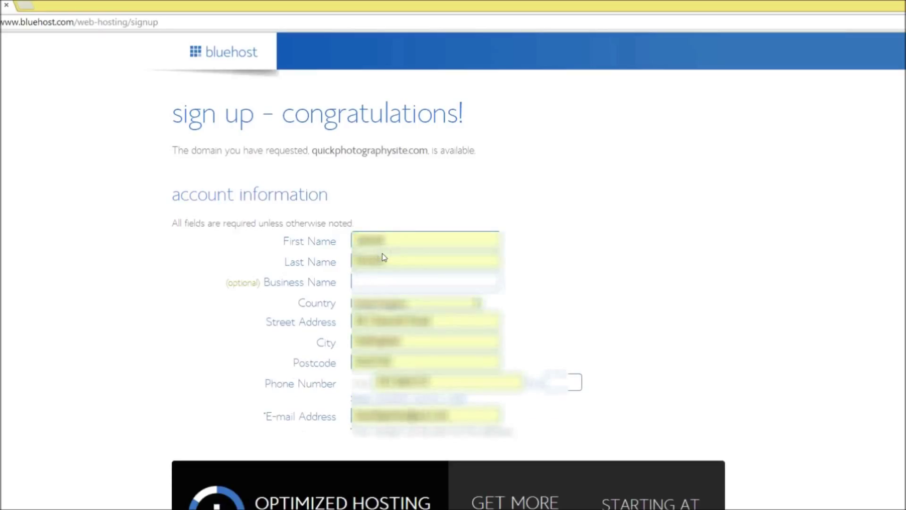
scroll(384, 258, "down", 10)
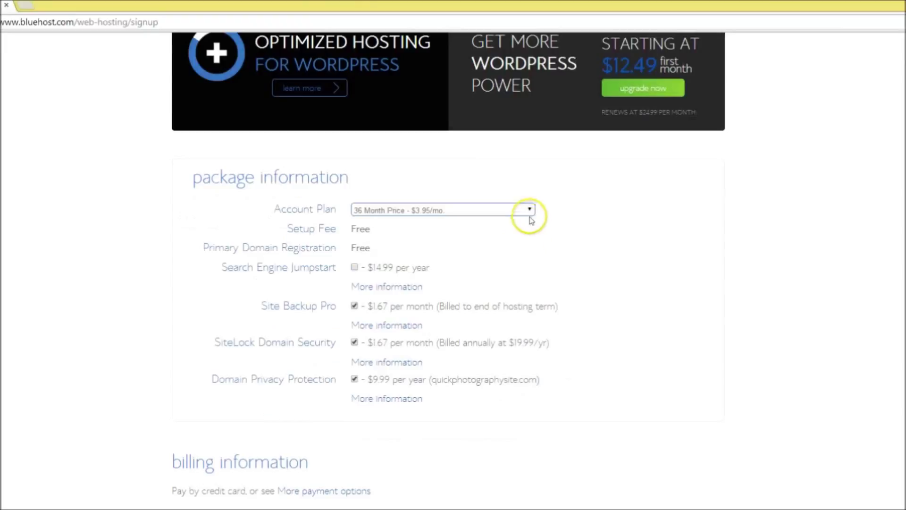
- Choose the 12 Month plan at $5.95/mo. and uncheck Site Backup Pro, SiteLock and Domain Privacy
left_click(578, 21)
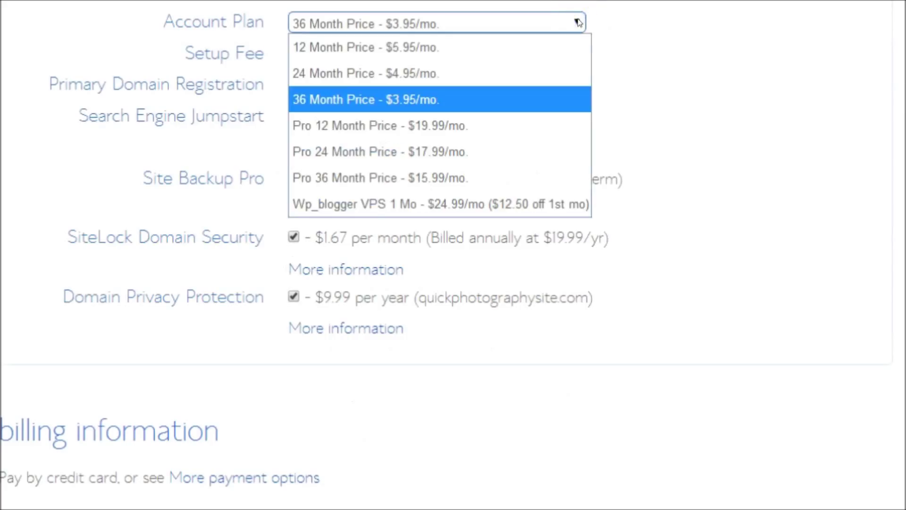
left_click(530, 46)
left_click(294, 177)
left_click(293, 237)
left_click(294, 296)
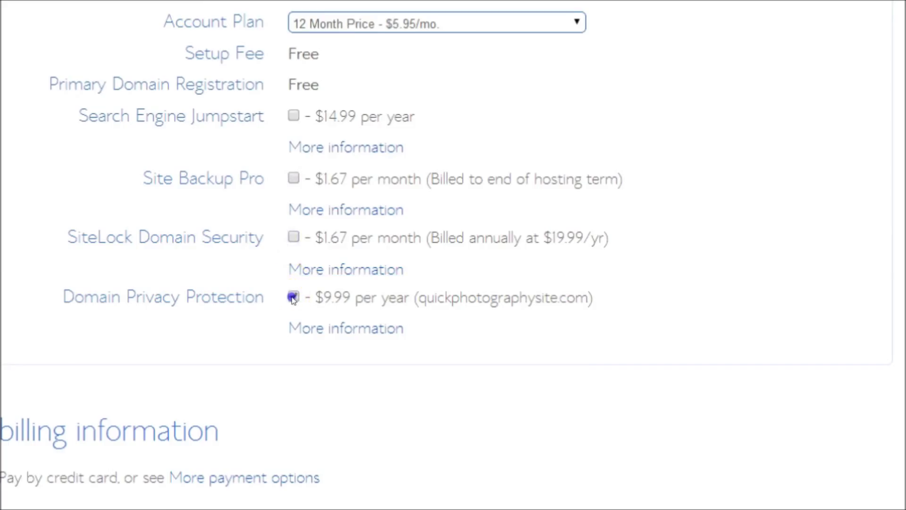
left_click(305, 442)
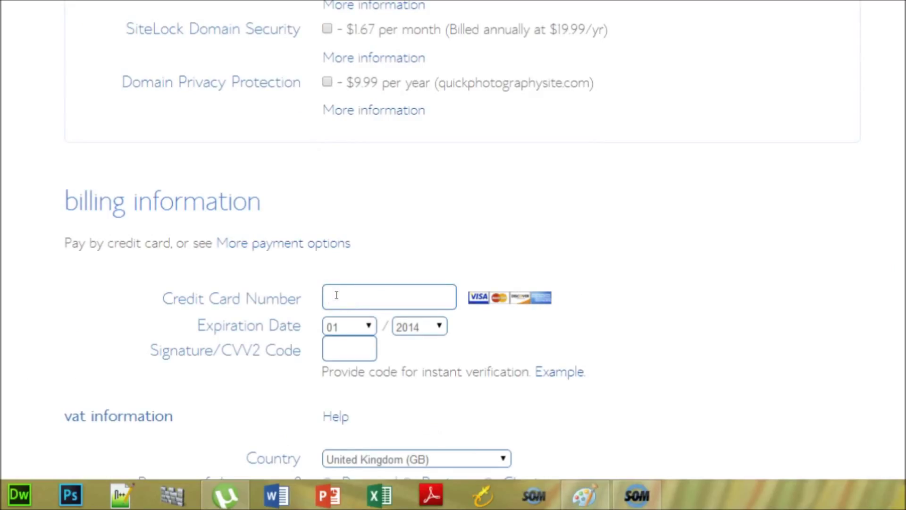
- Enter the card number, expiration month and year, and the CVV2 security code
type("4111")
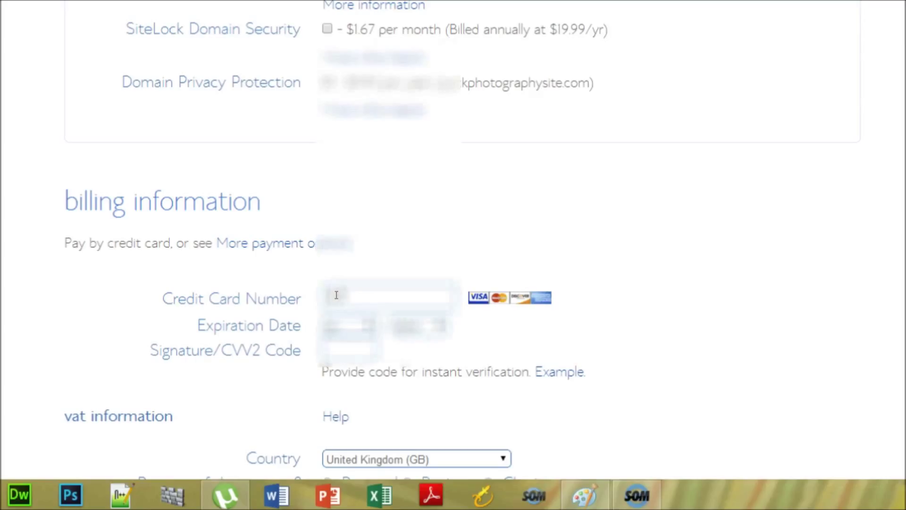
type("111111")
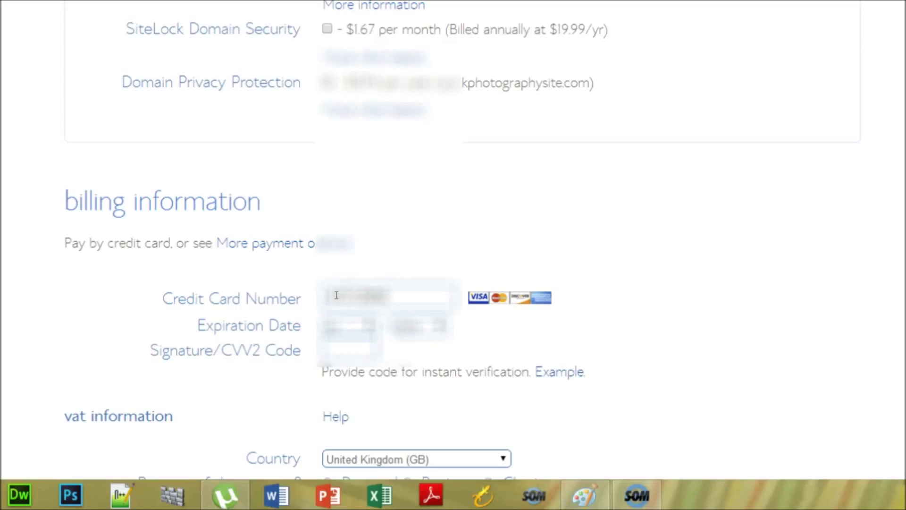
type("111111")
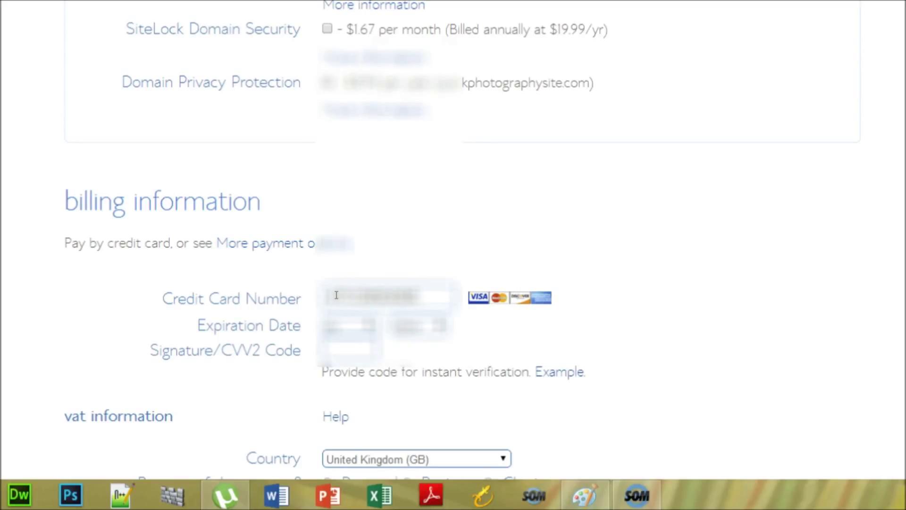
type("111111")
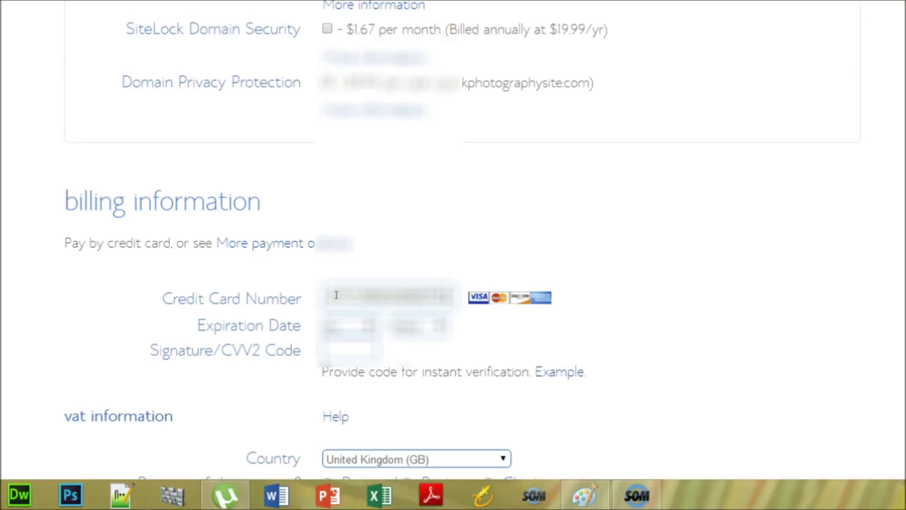
left_click(368, 326)
left_click(370, 329)
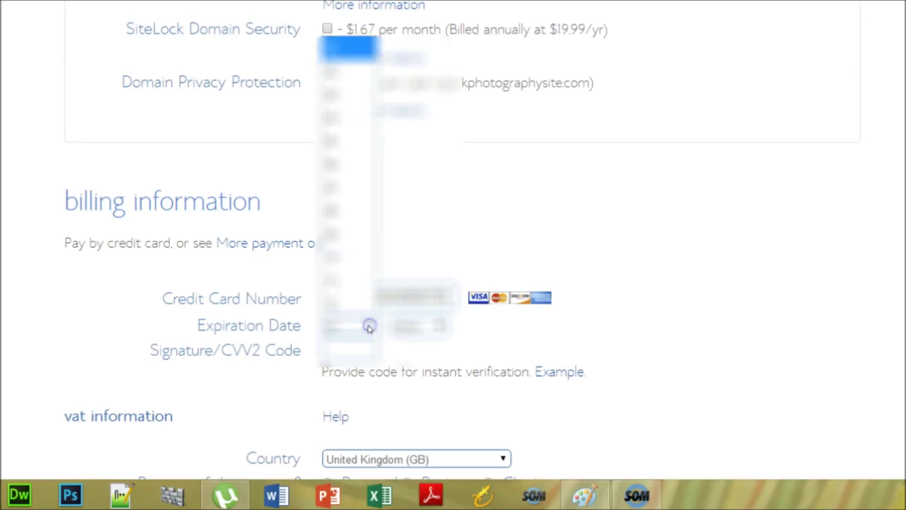
left_click(348, 70)
left_click(440, 325)
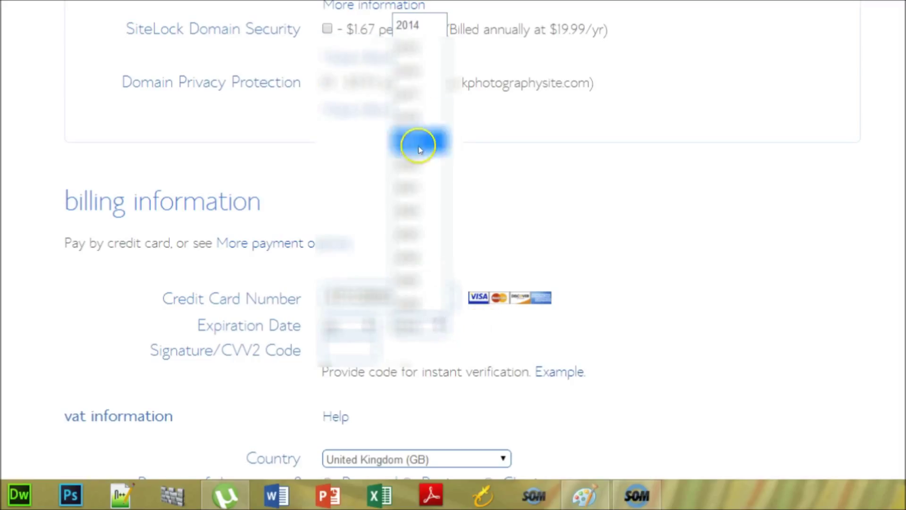
left_click(411, 76)
left_click(343, 347)
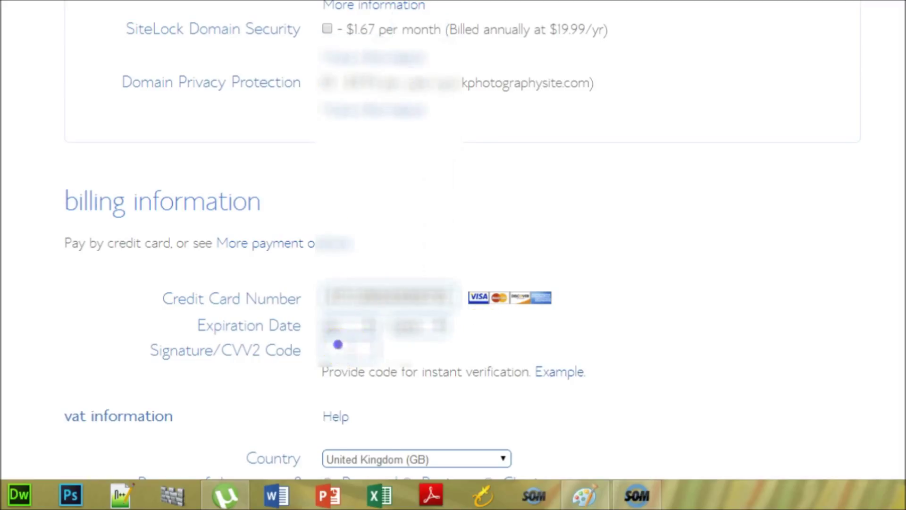
type("123")
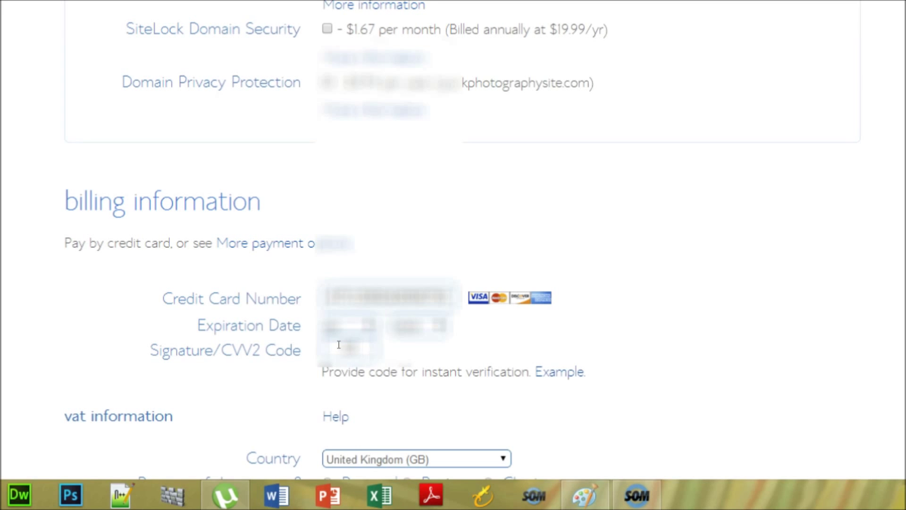
- Submit the hosting order to reach the Manage Your Password page
scroll(849, 161, "down", 5)
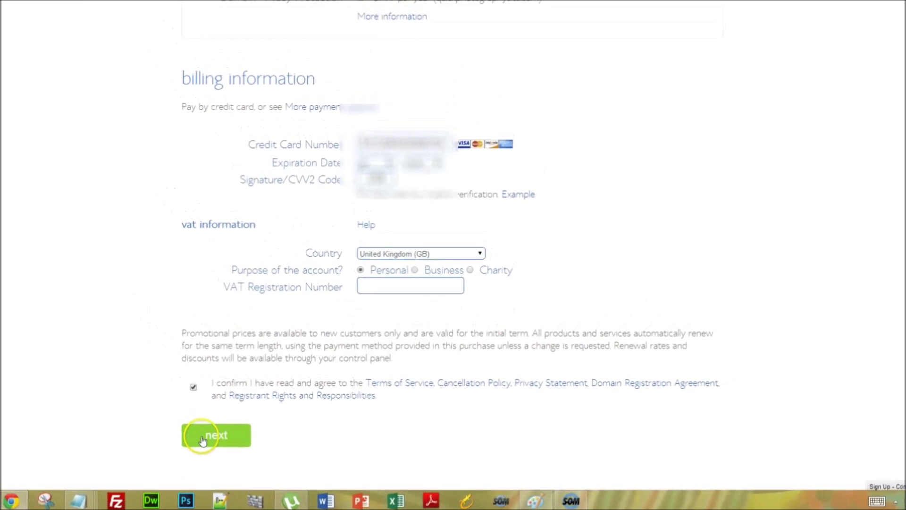
left_click(208, 442)
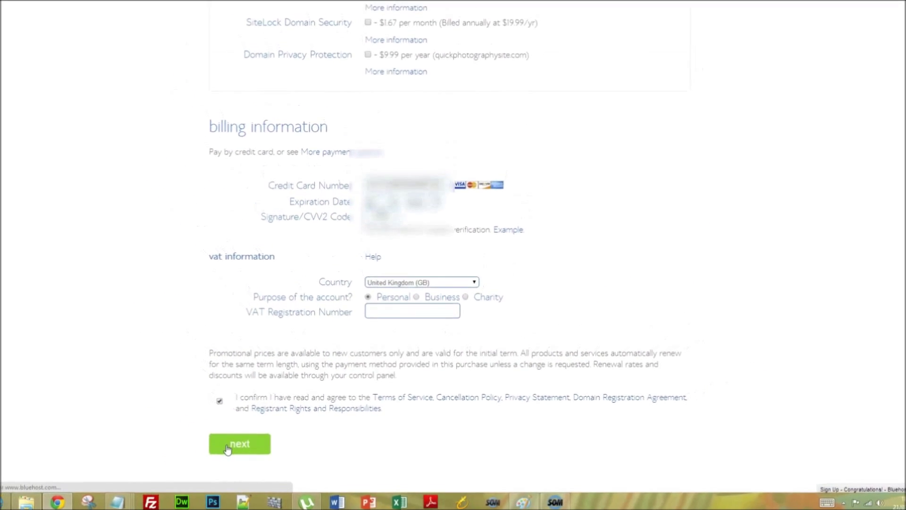
left_click(248, 173)
- Enter the new main account password, retype it to confirm, and create it
type("test")
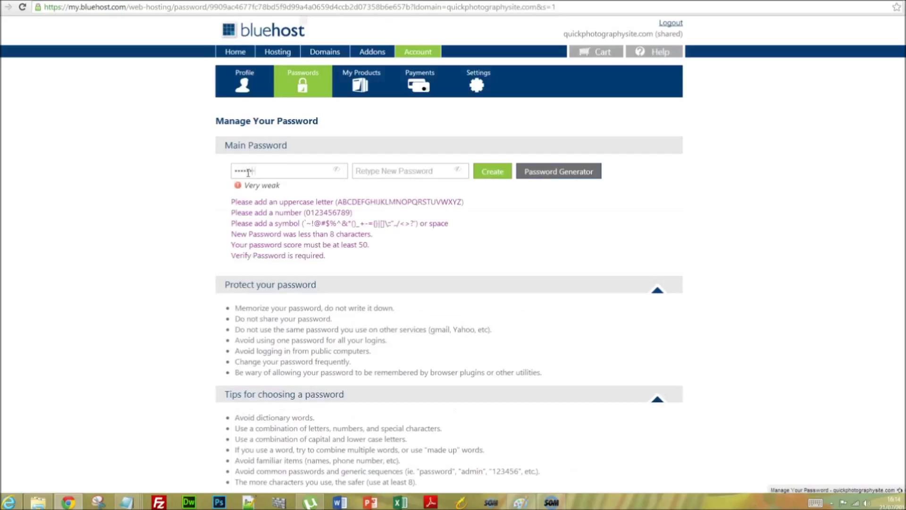
type("12345")
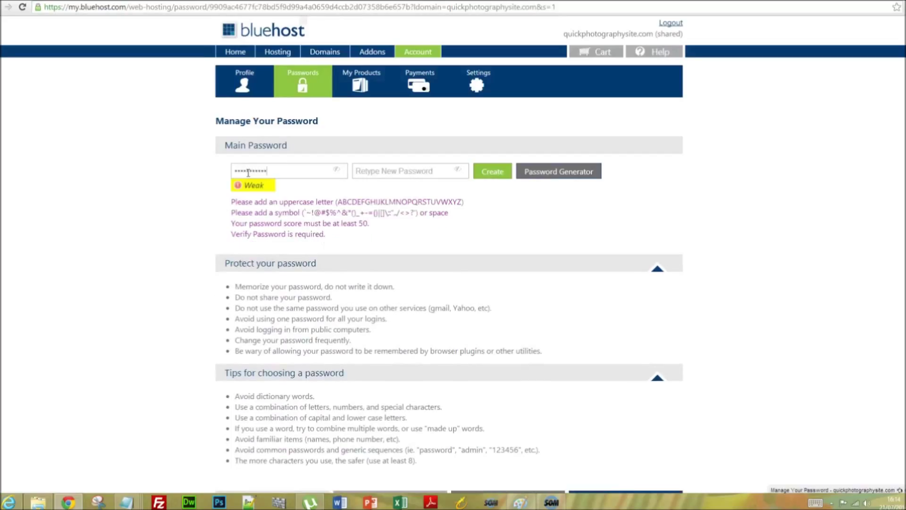
type("T")
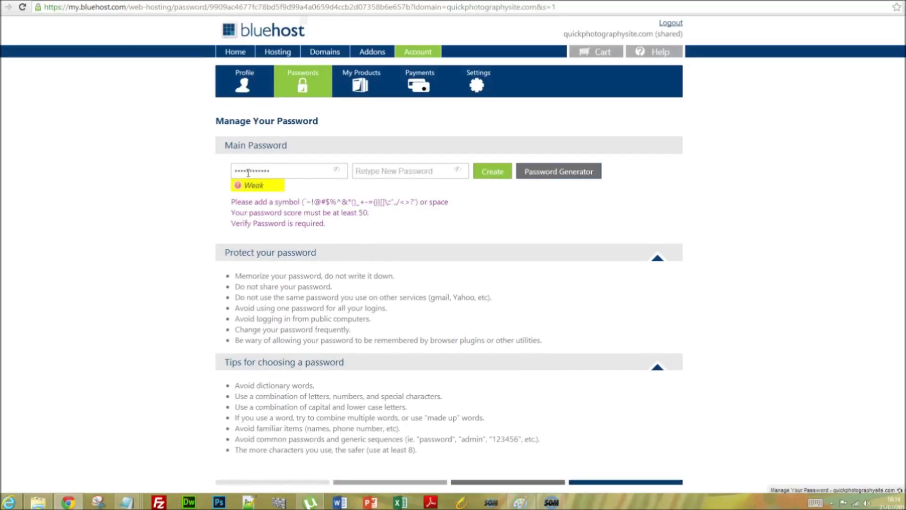
type("!")
left_click(437, 168)
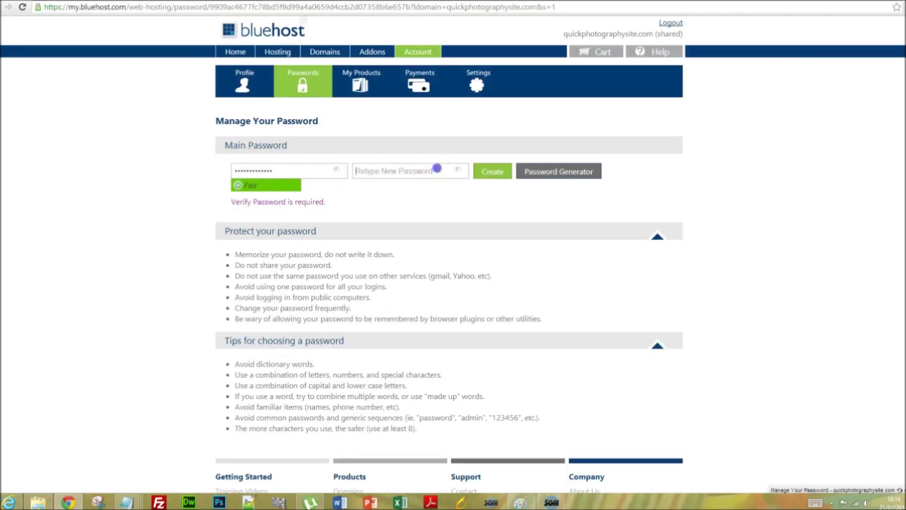
type("pas")
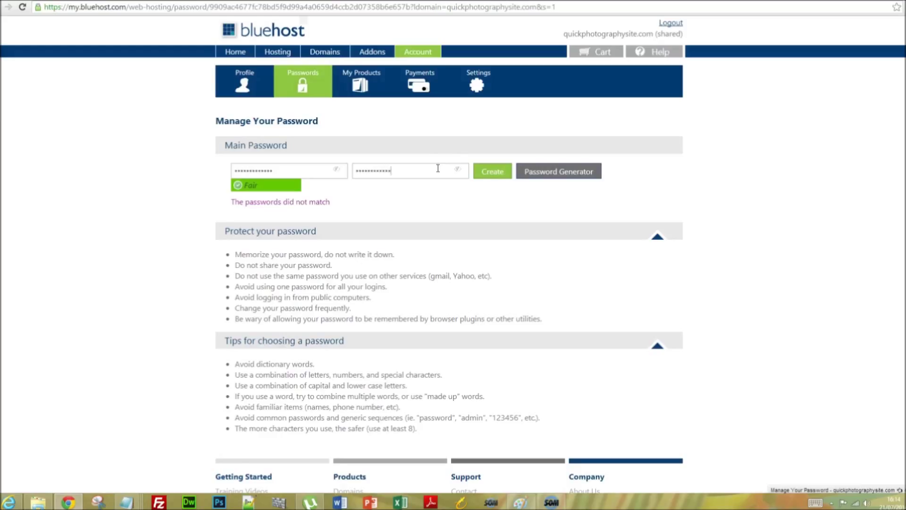
type("!")
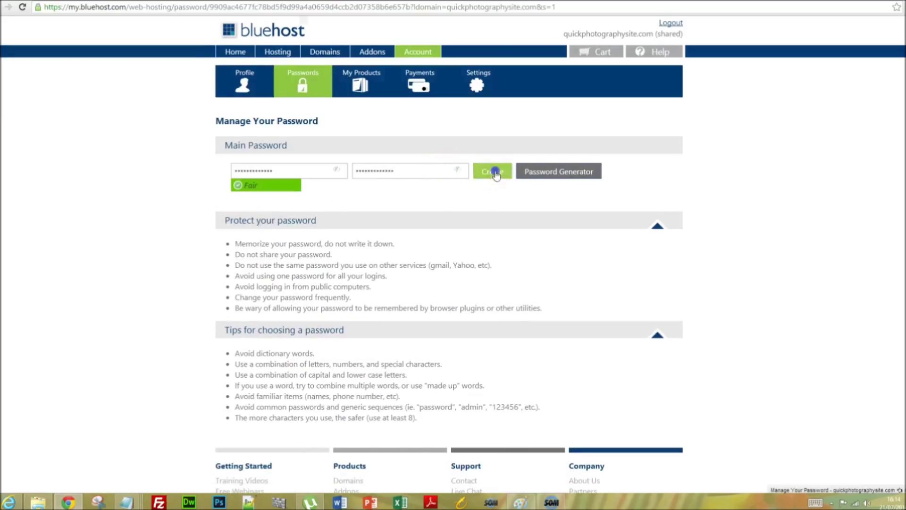
left_click(495, 174)
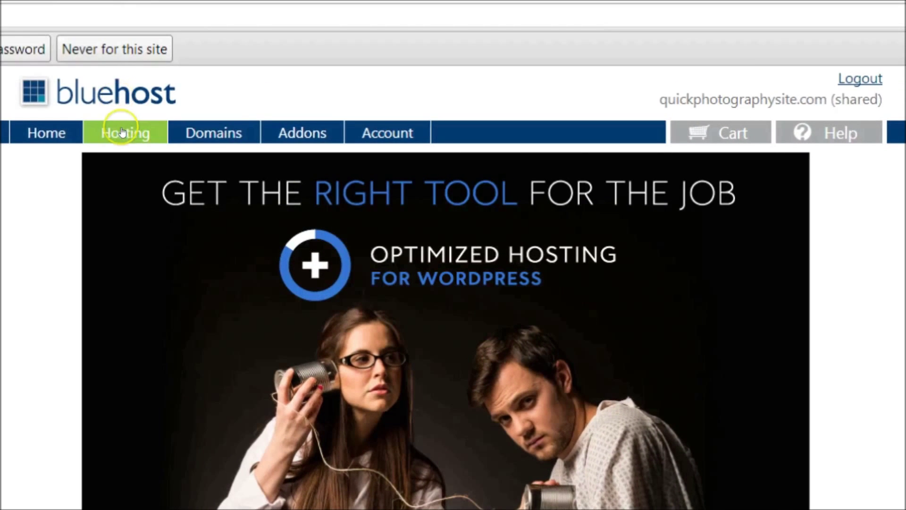
- From the Hosting cPanel, open the WordPress installer under Website Builders
left_click(122, 132)
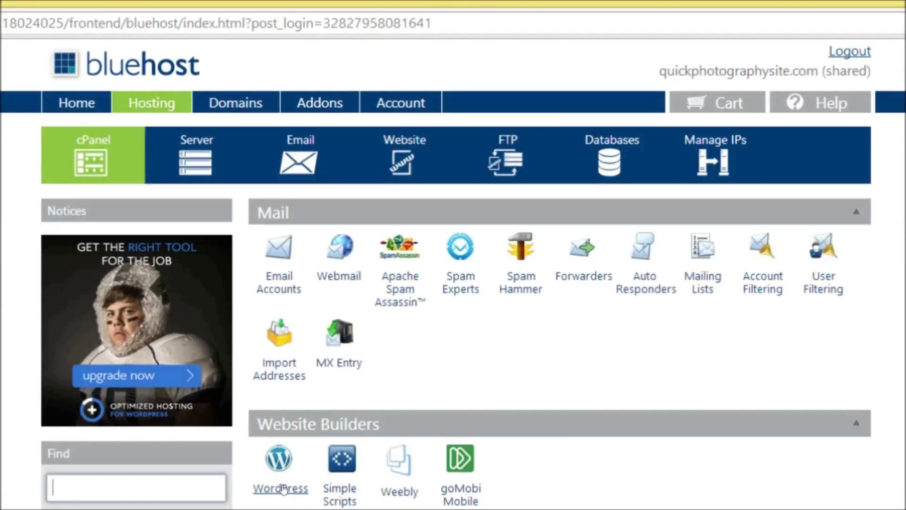
left_click(283, 488)
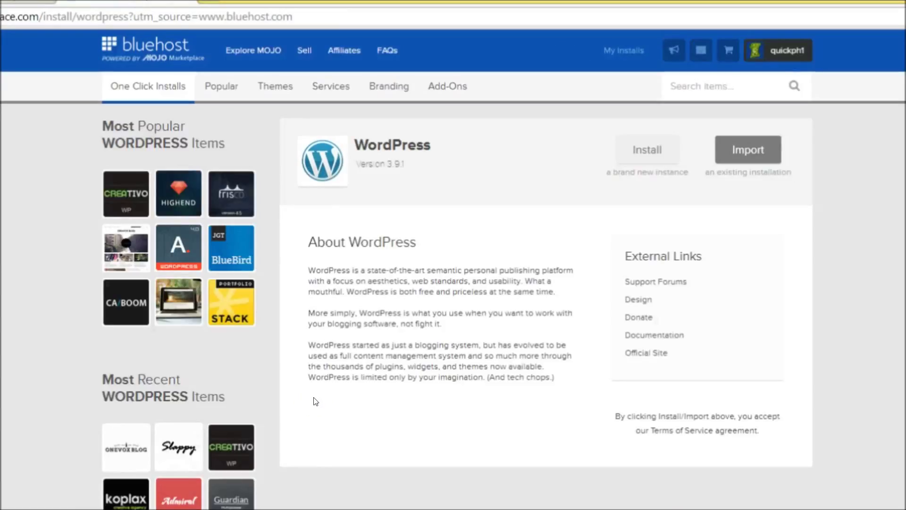
- Start a new WordPress install on quickphotographysite.com and show the advanced options
left_click(647, 151)
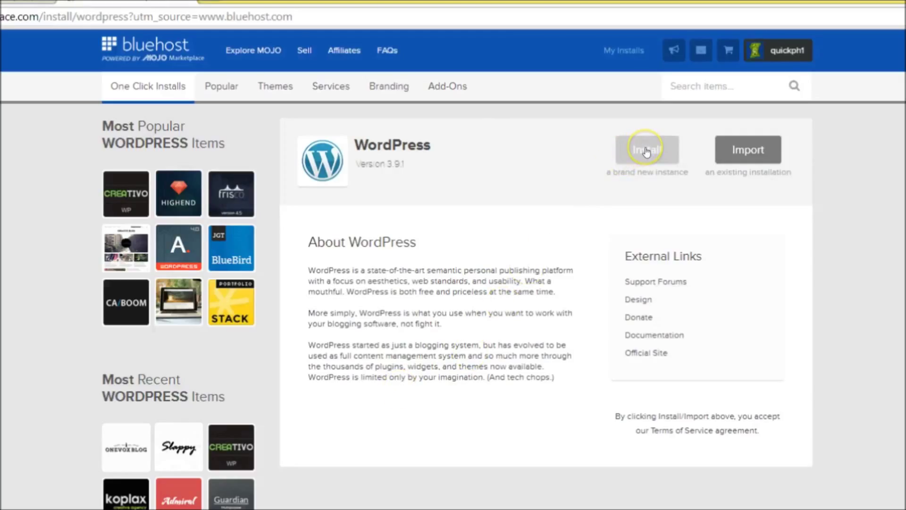
left_click(548, 155)
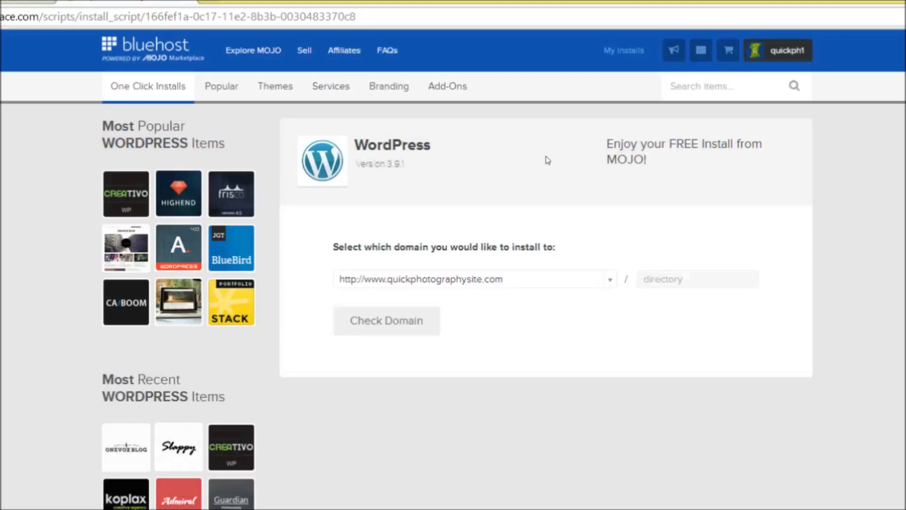
left_click(419, 320)
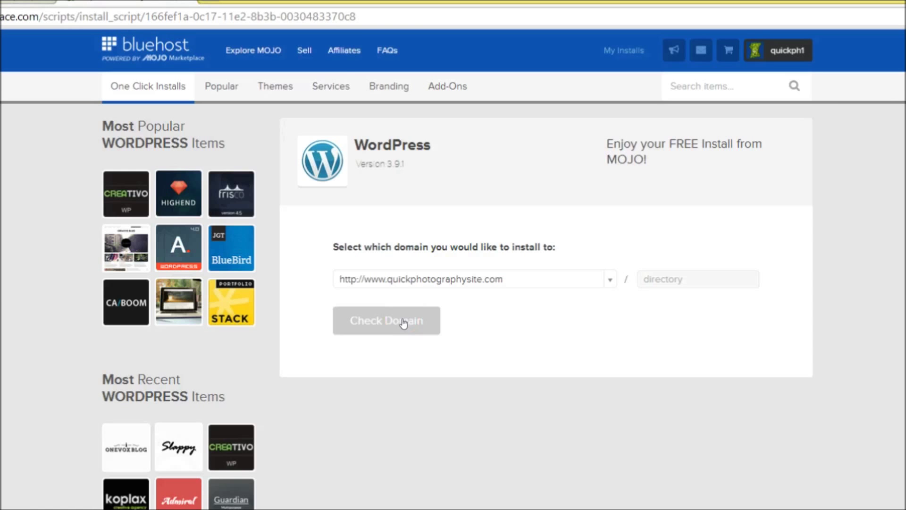
left_click(508, 376)
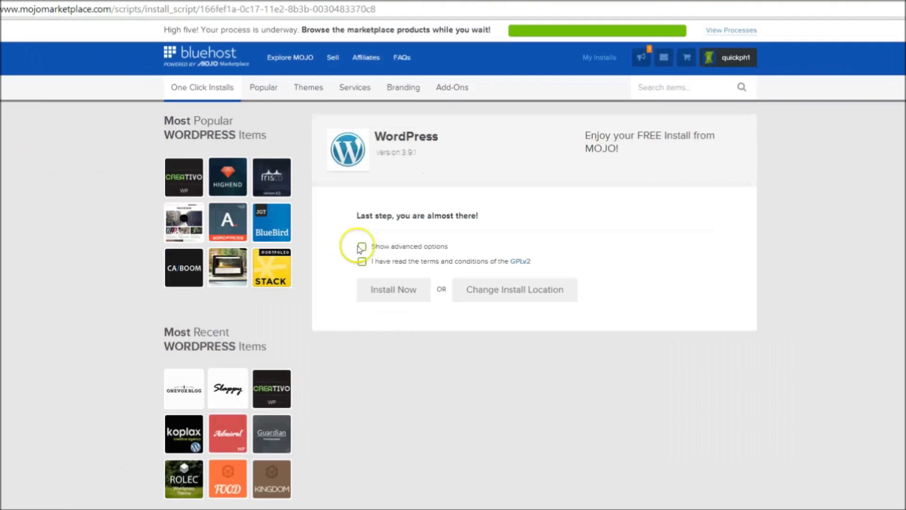
left_click(314, 337)
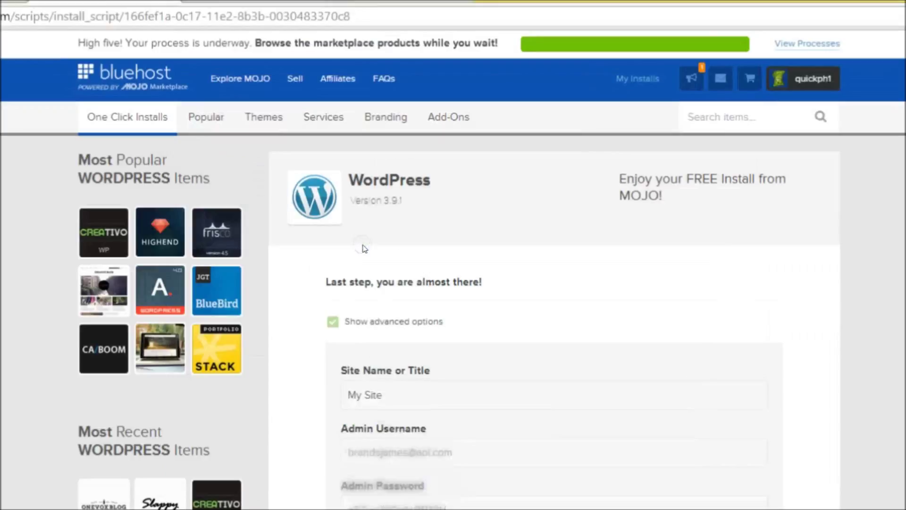
- Name the site 'Wedding Photography Blog' and enter a custom admin username and password
key("Tab")
key("BackSpace")
key("BackSpace")
key("BackSpace")
key("BackSpace")
key("BackSpace")
key("BackSpace")
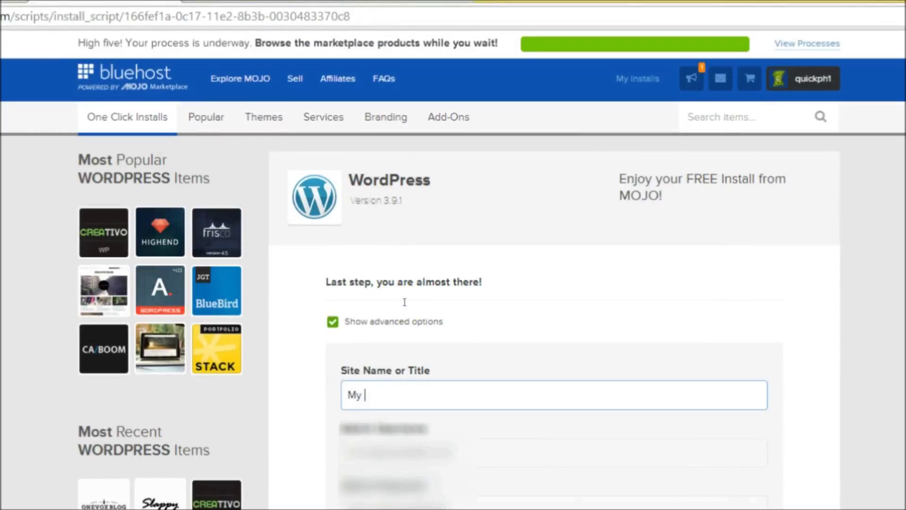
type("Wedding Pho")
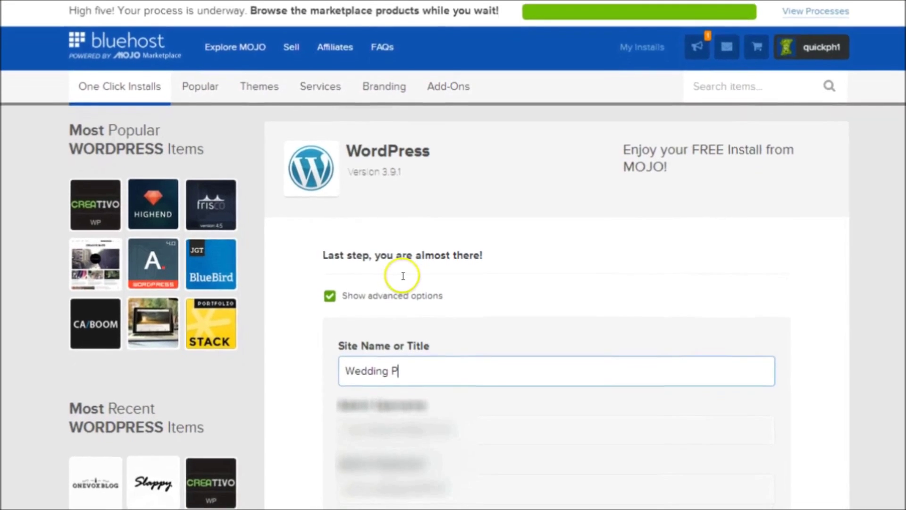
type("tograph")
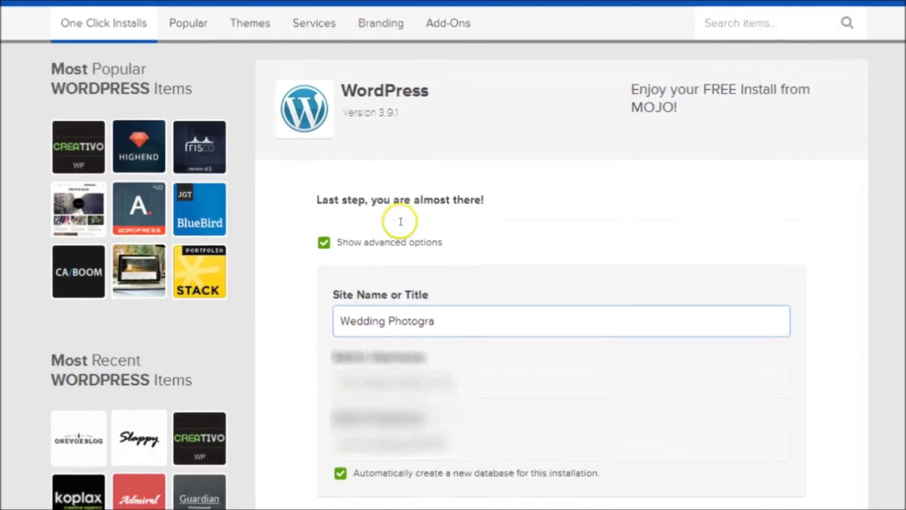
type("y Blog")
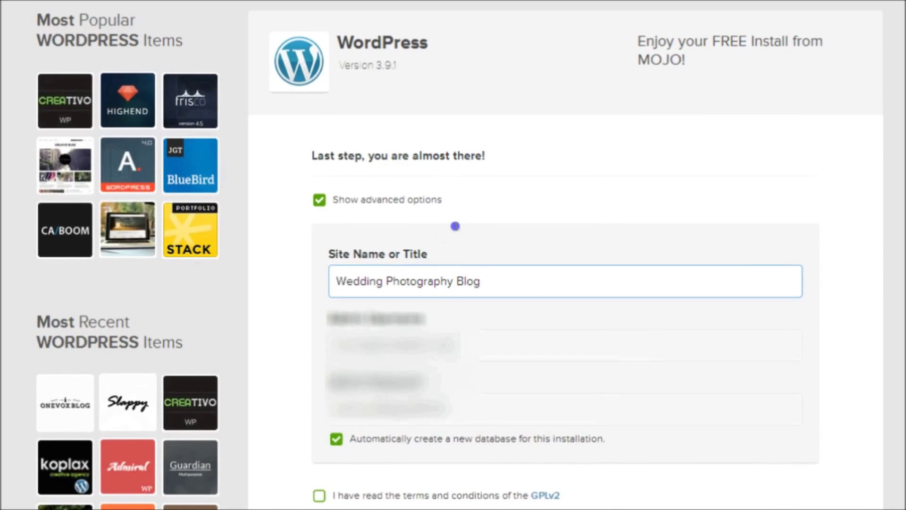
key("Tab")
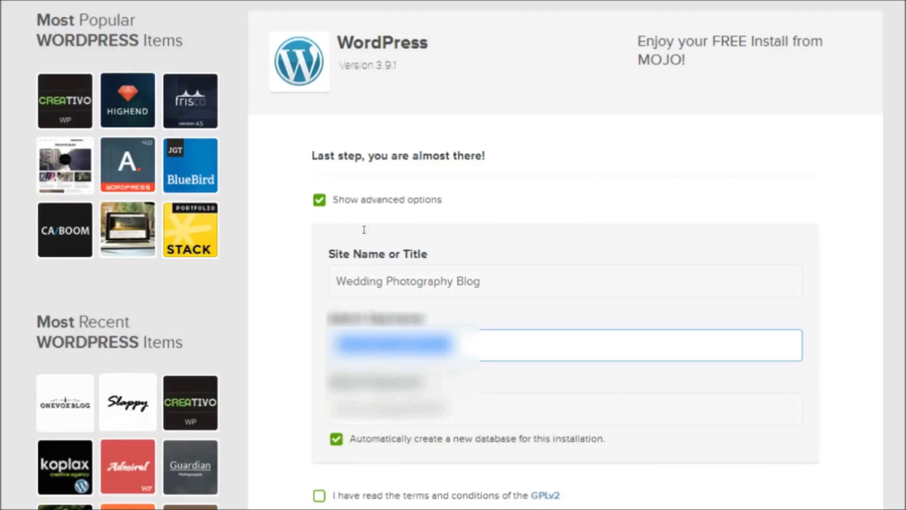
key("BackSpace")
type("admin12345")
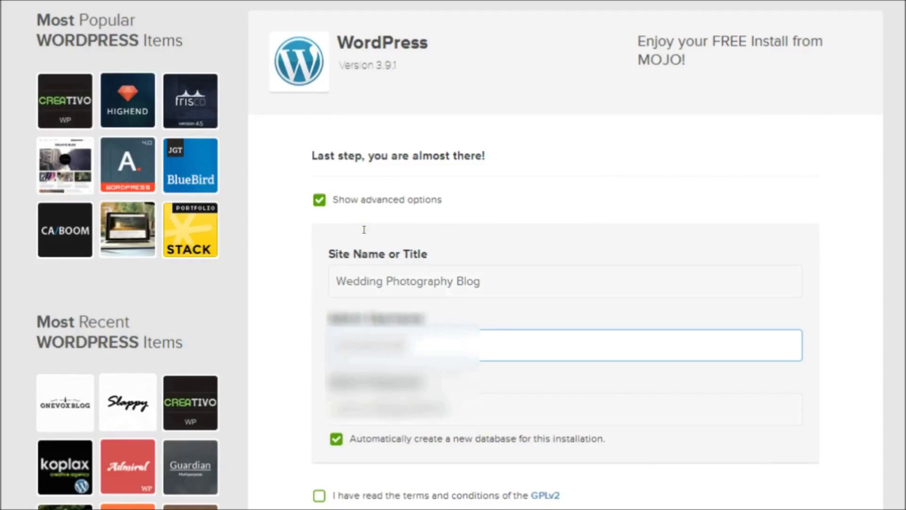
key("Tab")
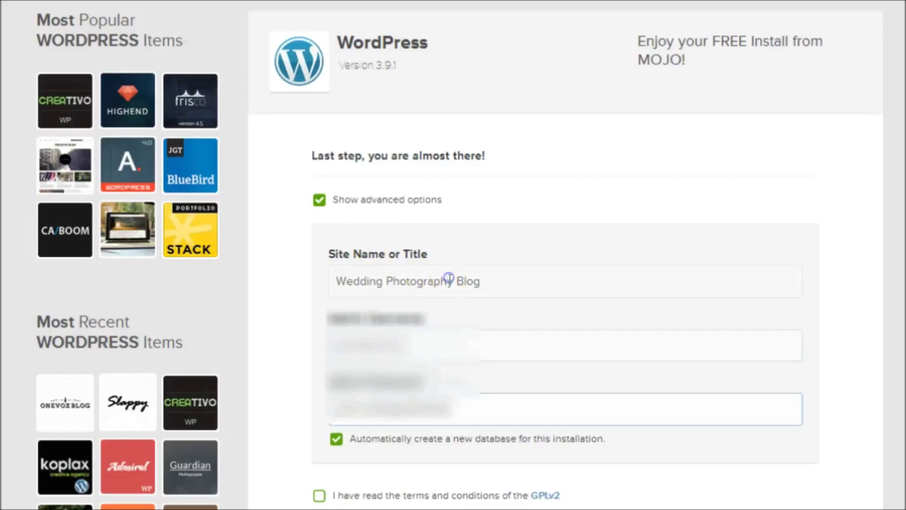
key("BackSpace")
key("BackSpace")
key("BackSpace")
key("BackSpace")
key("BackSpace")
key("BackSpace")
key("BackSpace")
key("BackSpace")
key("BackSpace")
key("BackSpace")
key("BackSpace")
key("BackSpace")
key("BackSpace")
key("BackSpace")
key("BackSpace")
key("BackSpace")
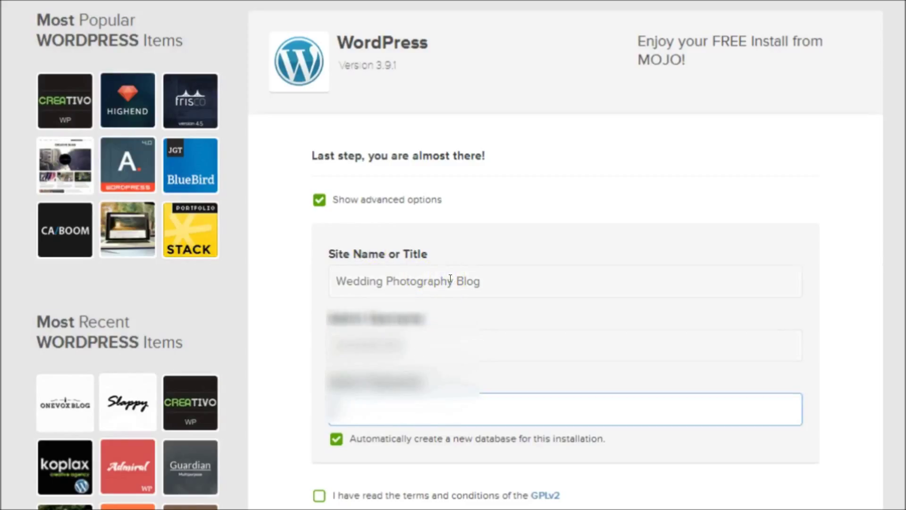
type("admin")
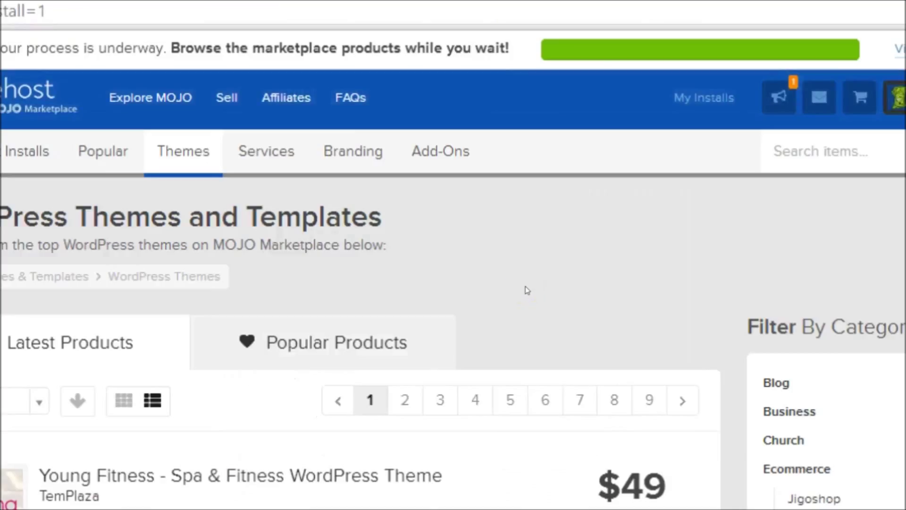
- View the install notification's credentials and follow the Admin URL into the WordPress dashboard
left_click(686, 210)
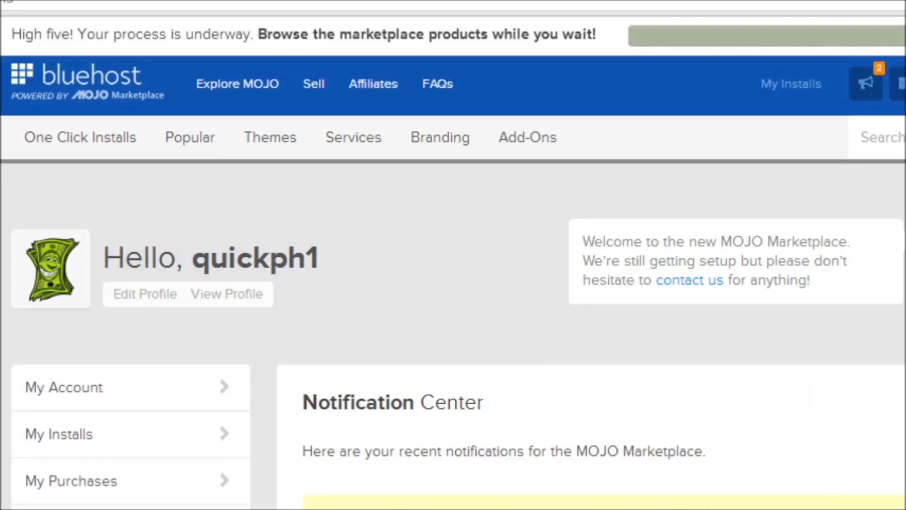
scroll(453, 283, "down", 2)
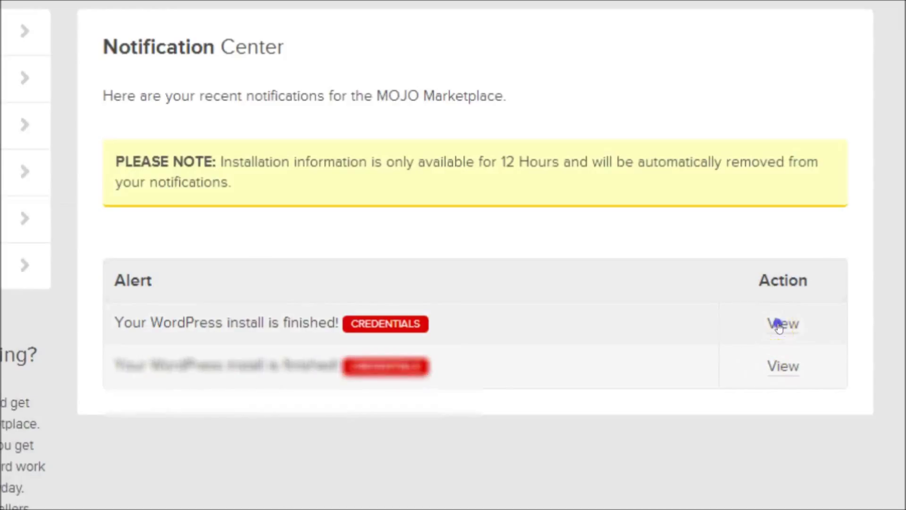
left_click(779, 325)
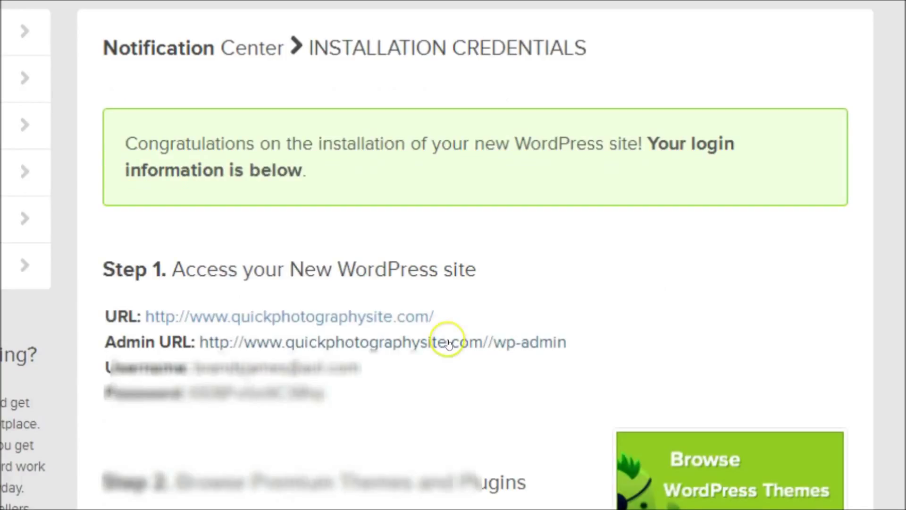
left_click(449, 343)
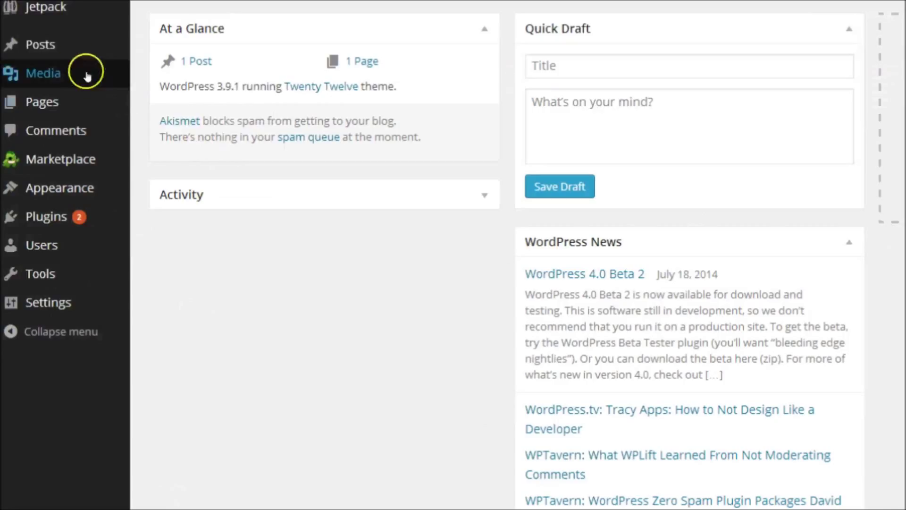
- Trash the default Hello World post from All Posts
mouse_move(67, 46)
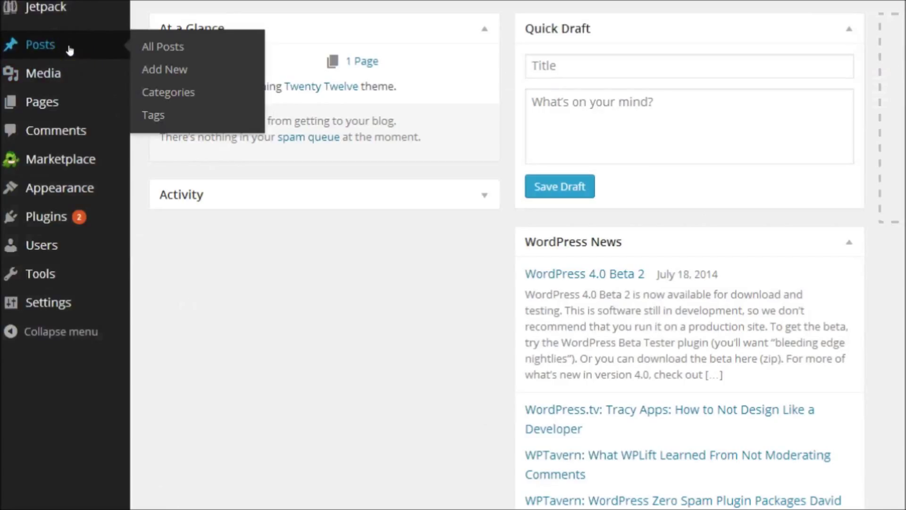
left_click(160, 48)
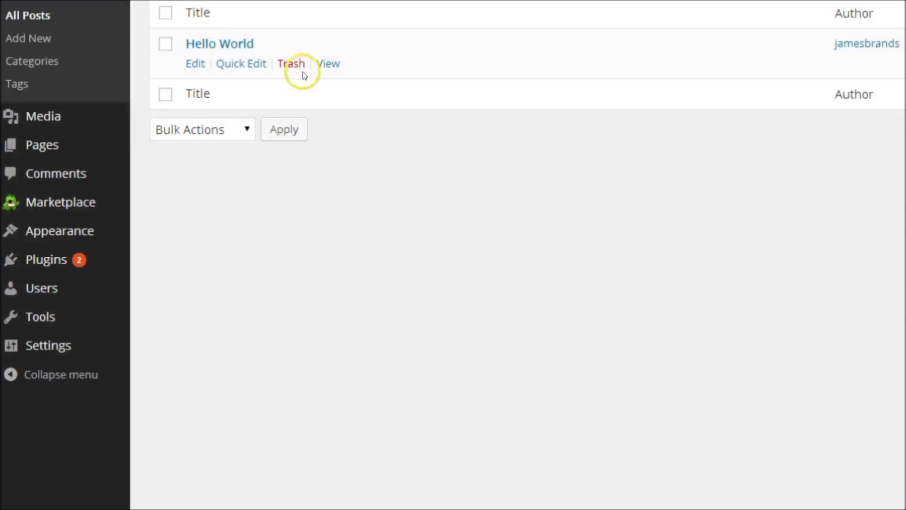
left_click(291, 63)
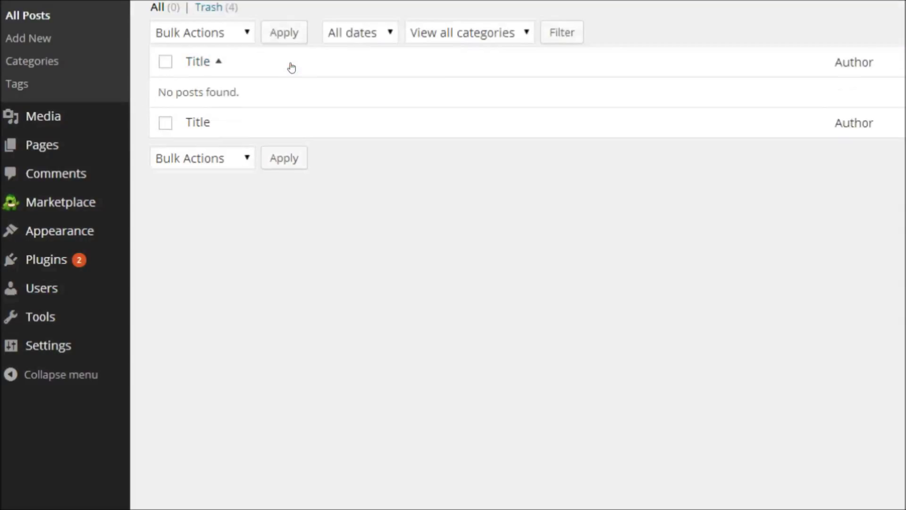
- Trash the default Sample Page from All Pages
mouse_move(75, 150)
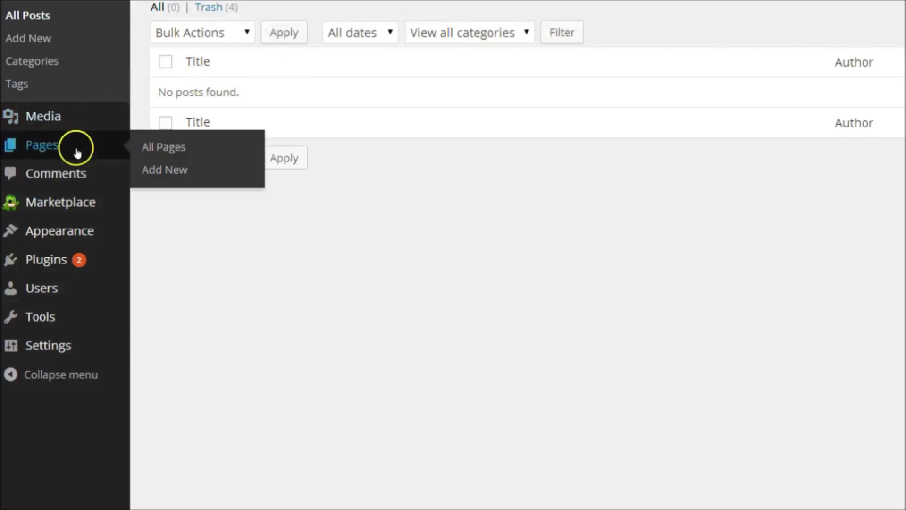
left_click(165, 147)
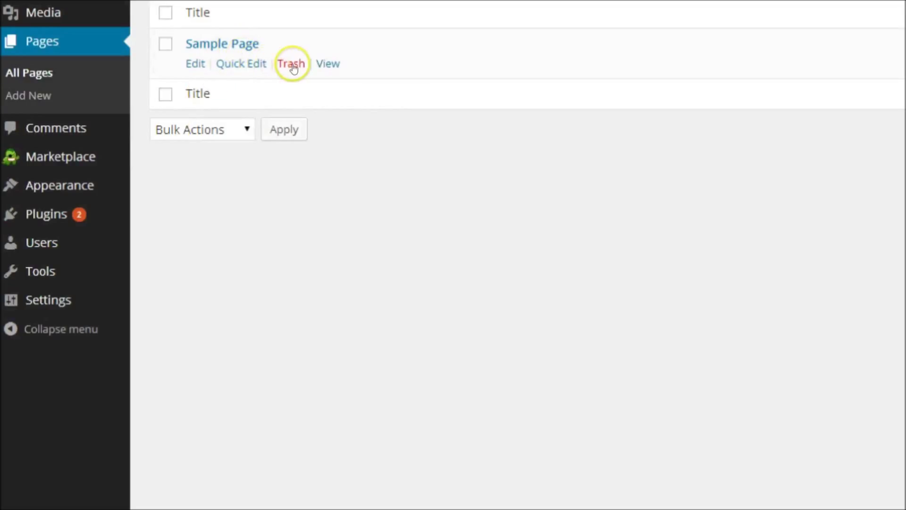
left_click(293, 67)
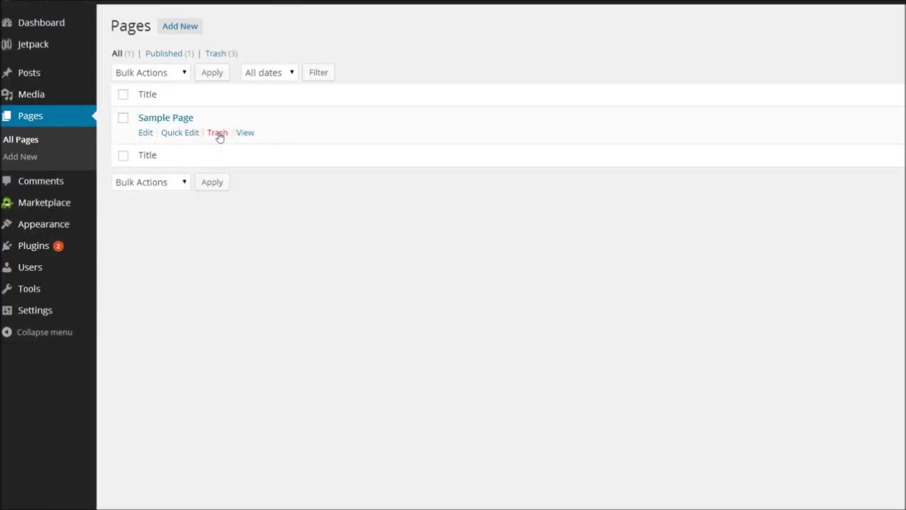
left_click(178, 27)
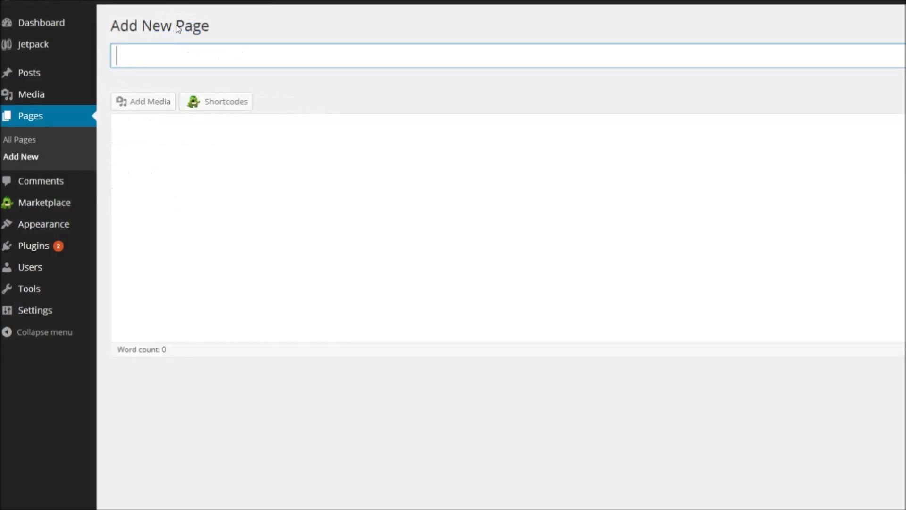
- Title the new page 'Home' and publish it
left_click(136, 55)
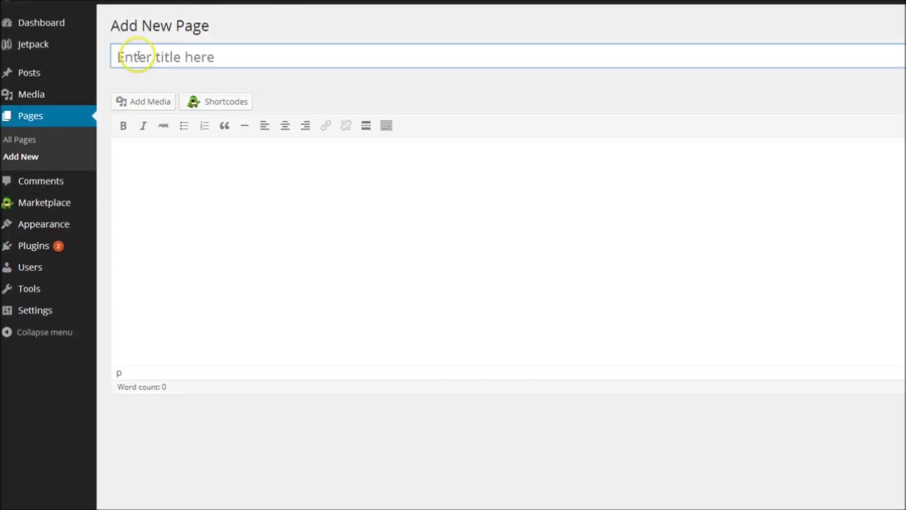
type("Home")
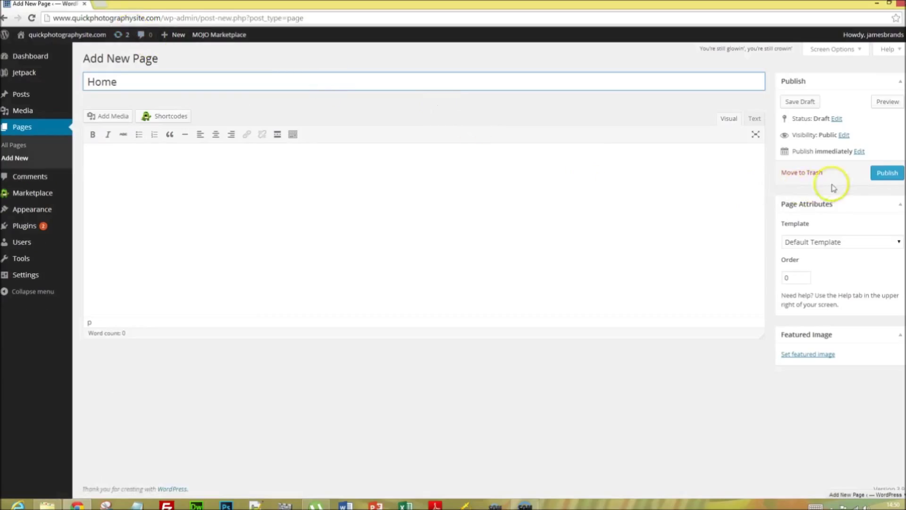
left_click(891, 177)
mouse_move(63, 277)
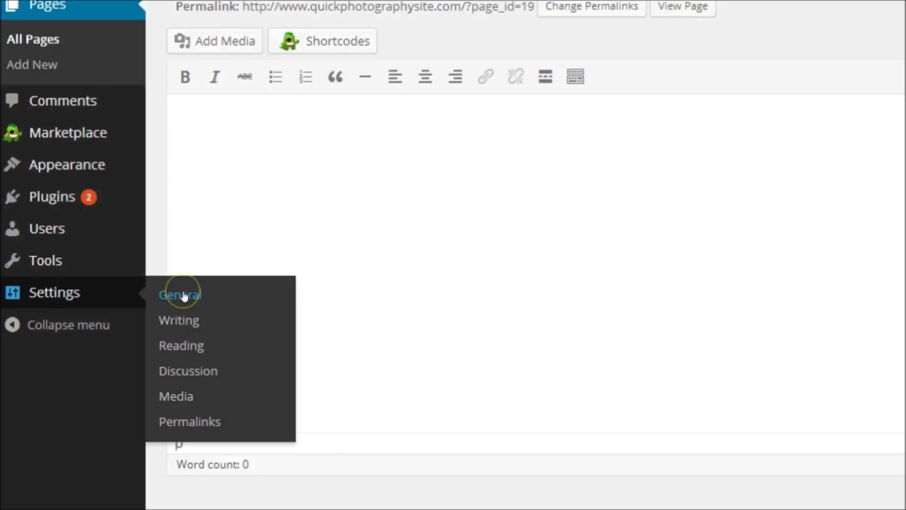
- In General Settings, set a wedding-photography site title and the tagline 'Artistic, Unique & Memorable Wedding Photography', then save
left_click(184, 295)
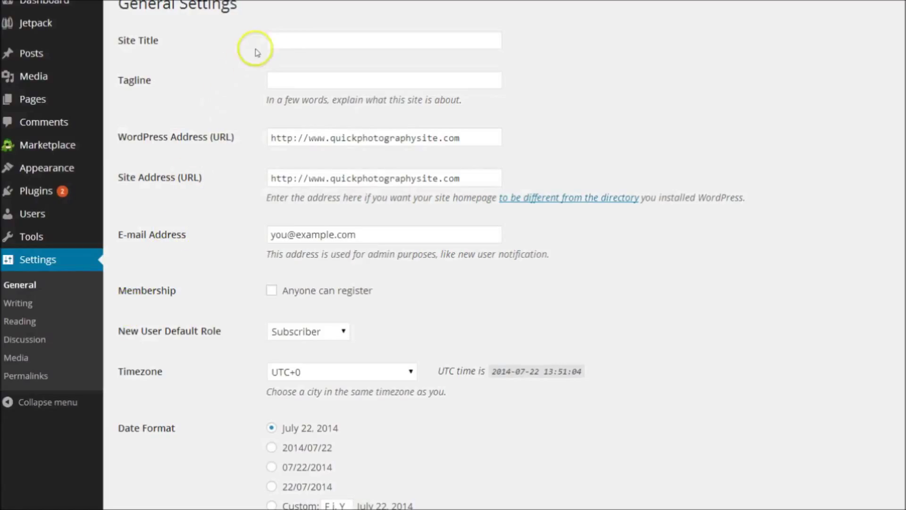
left_click(282, 40)
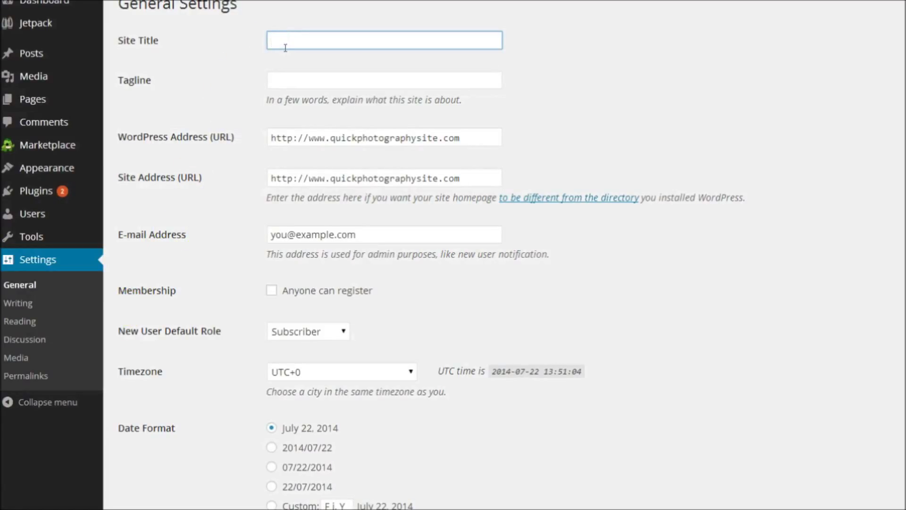
type("Wedding Photography By Tina")
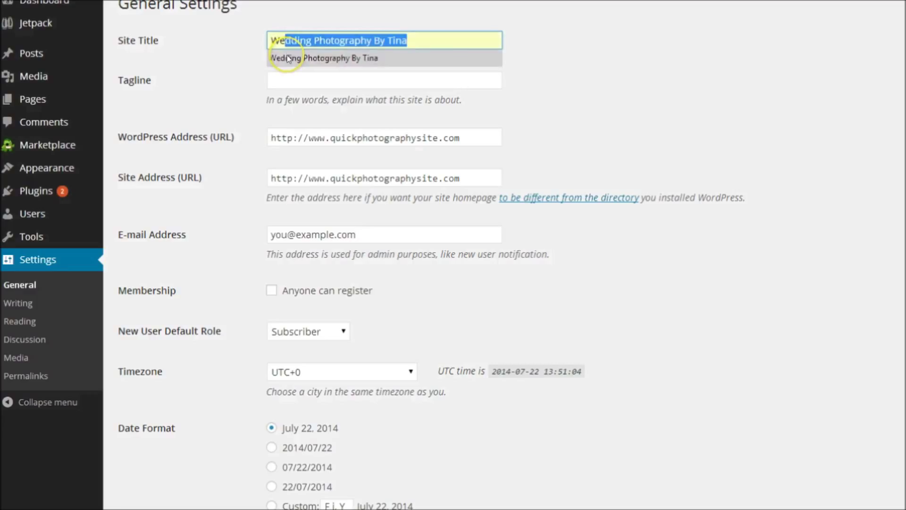
left_click(288, 59)
left_click(286, 80)
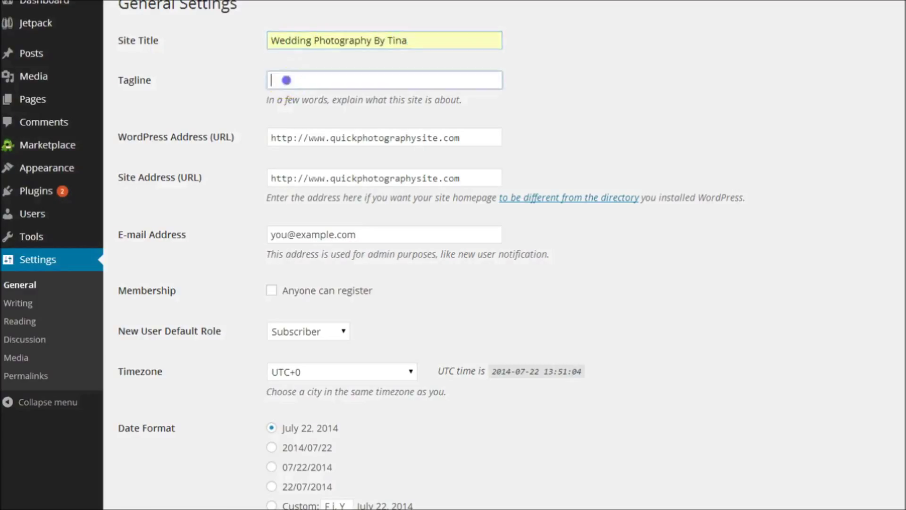
type("A")
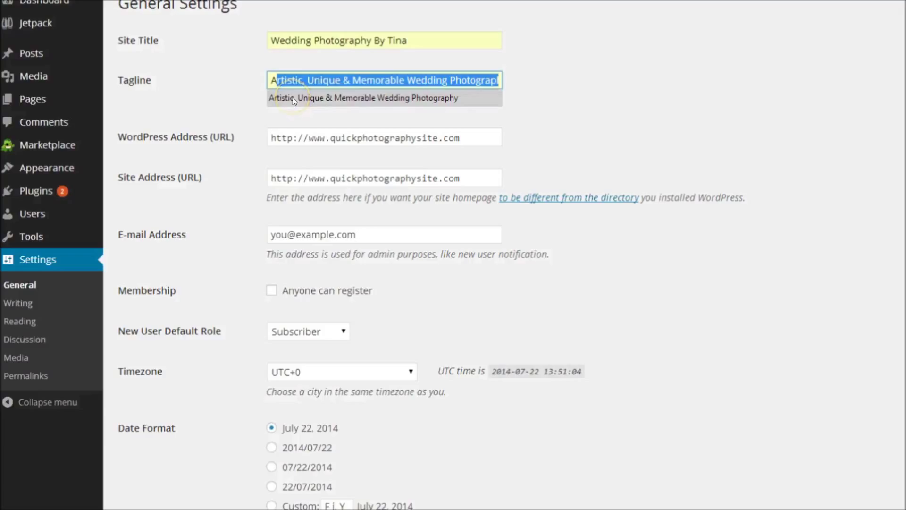
left_click(292, 97)
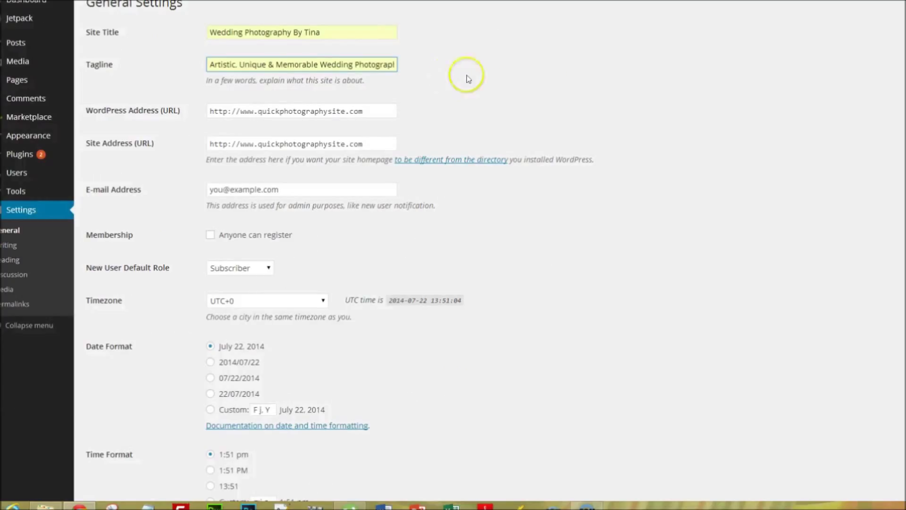
scroll(503, 94, "down", 3)
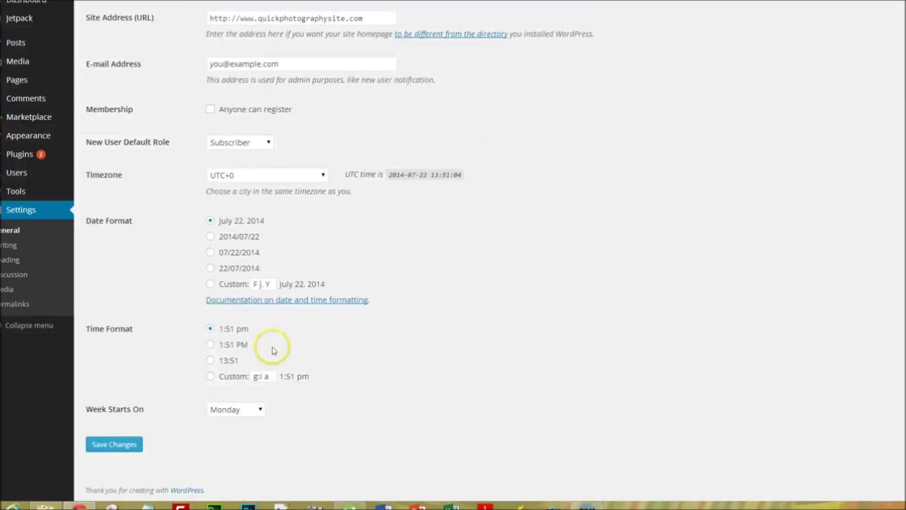
left_click(124, 447)
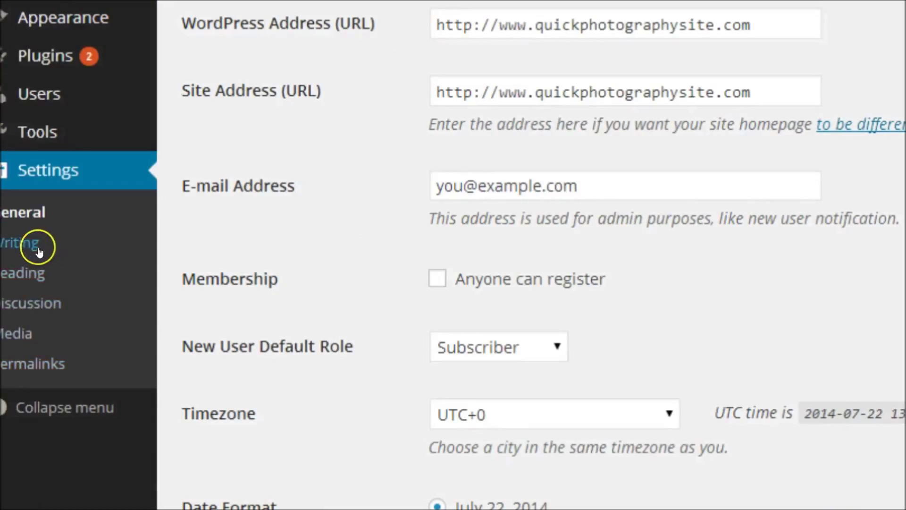
- In Reading settings, make Home the static front page and save
left_click(37, 270)
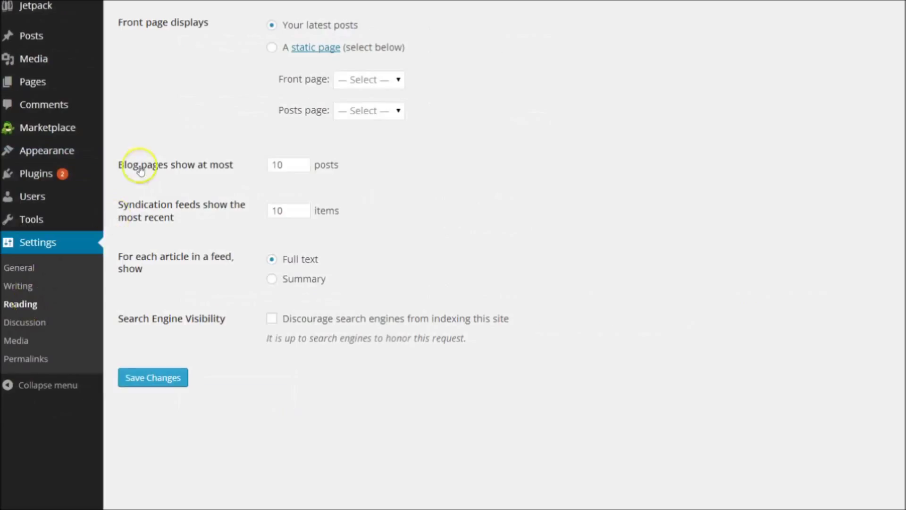
left_click(273, 47)
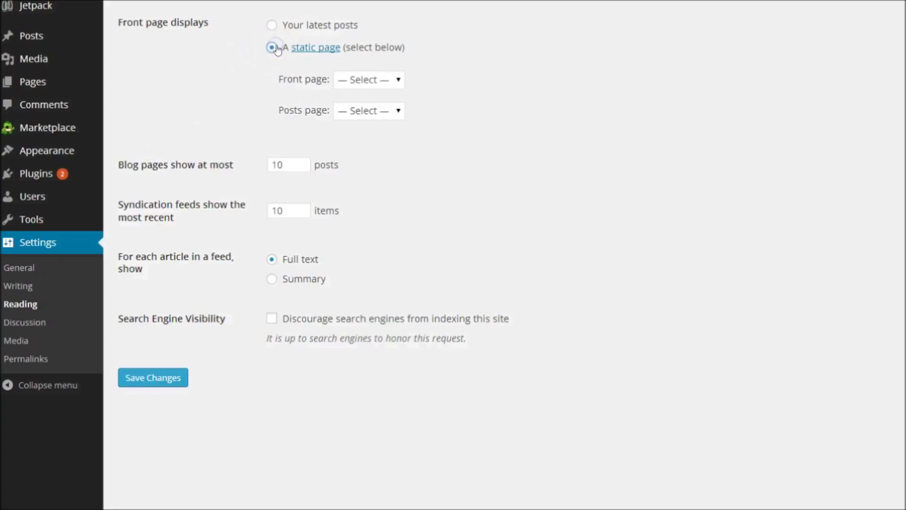
left_click(400, 80)
left_click(381, 118)
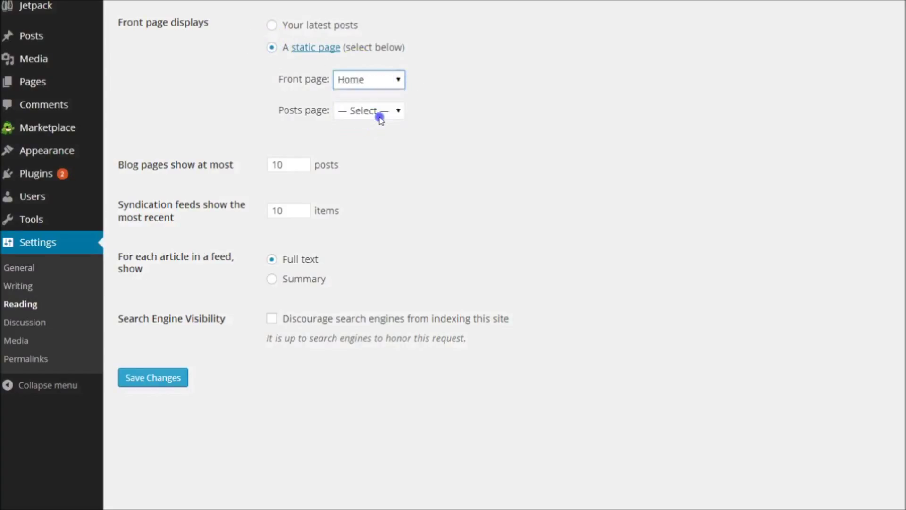
left_click(160, 376)
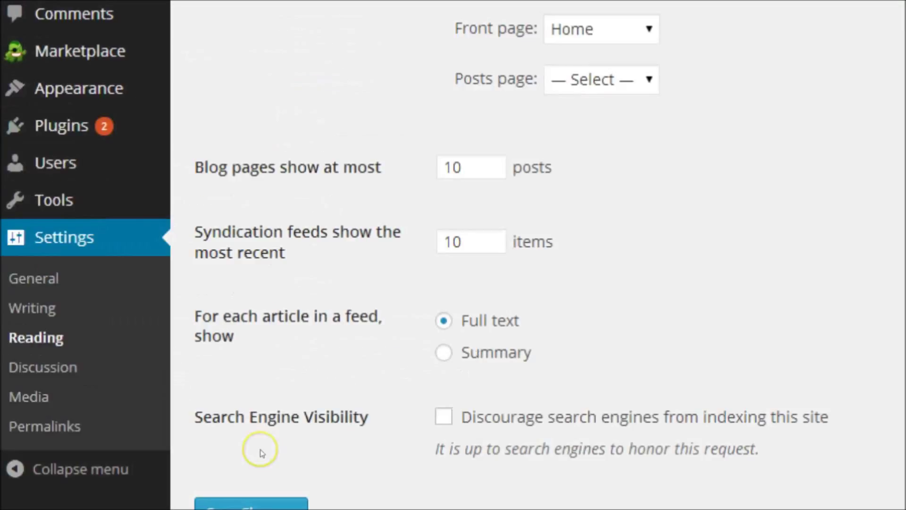
left_click(55, 424)
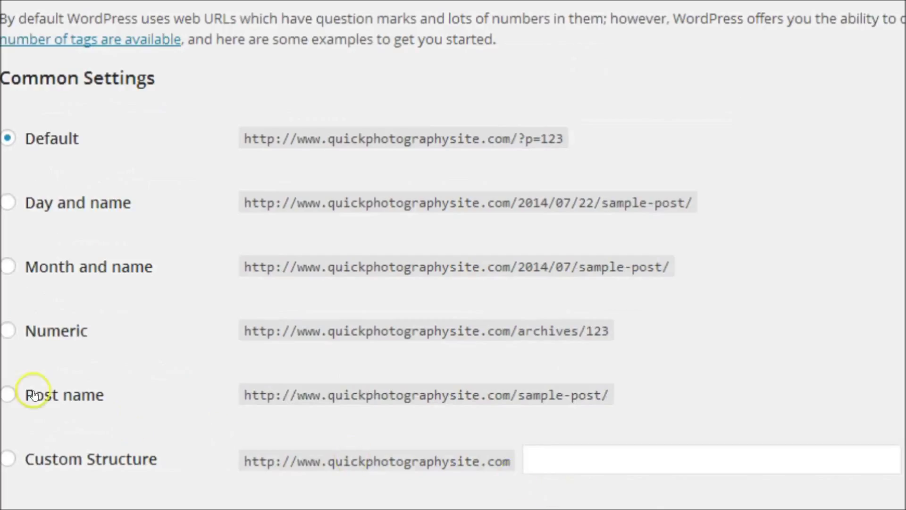
- Switch permalinks to the Post name structure (/%postname%/) and save
left_click(7, 393)
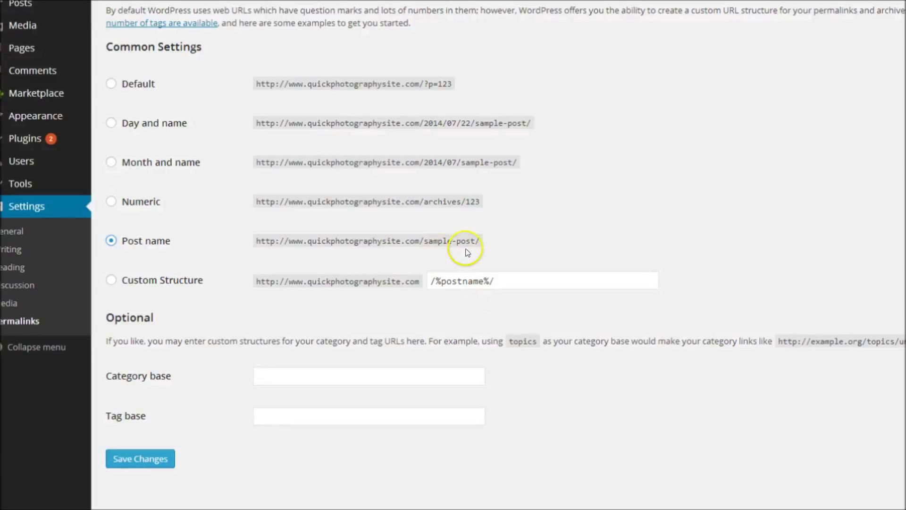
left_click(124, 460)
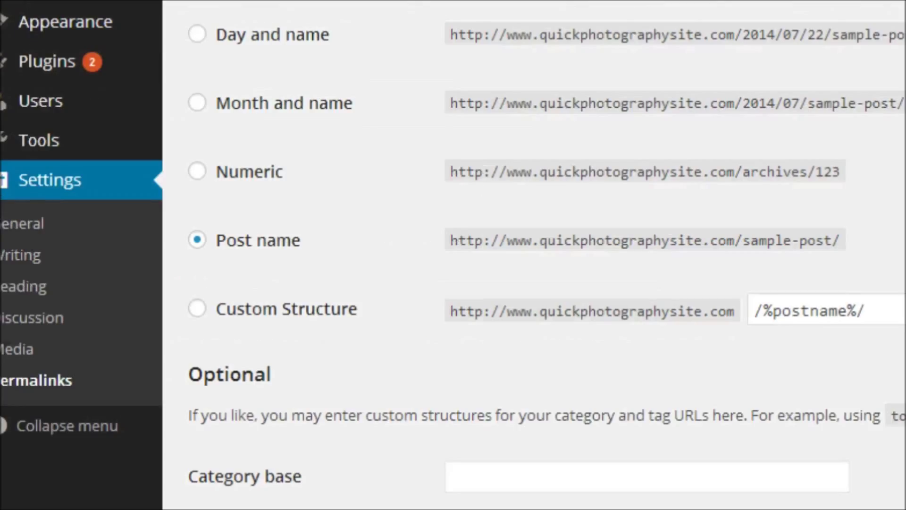
mouse_move(74, 26)
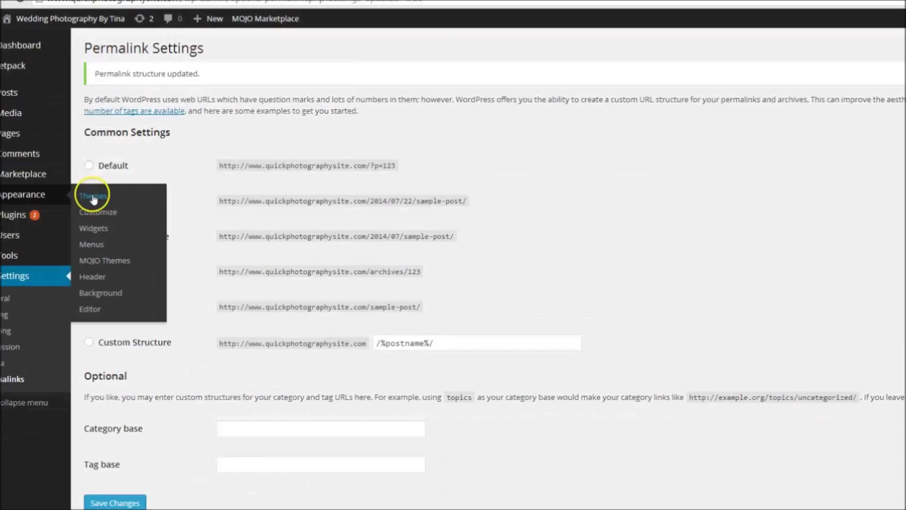
- Go to Appearance > Themes to view the installed themes, with Twenty Twelve active
left_click(205, 26)
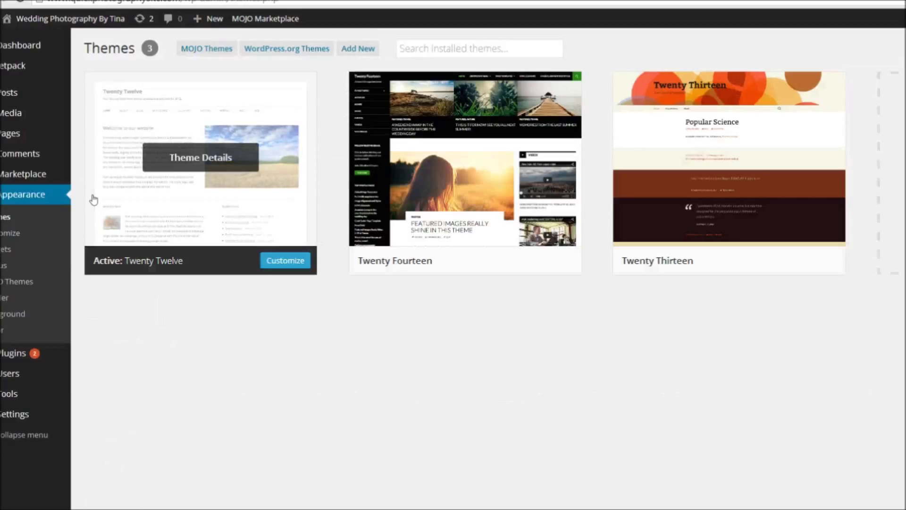
left_click(189, 197)
mouse_move(665, 183)
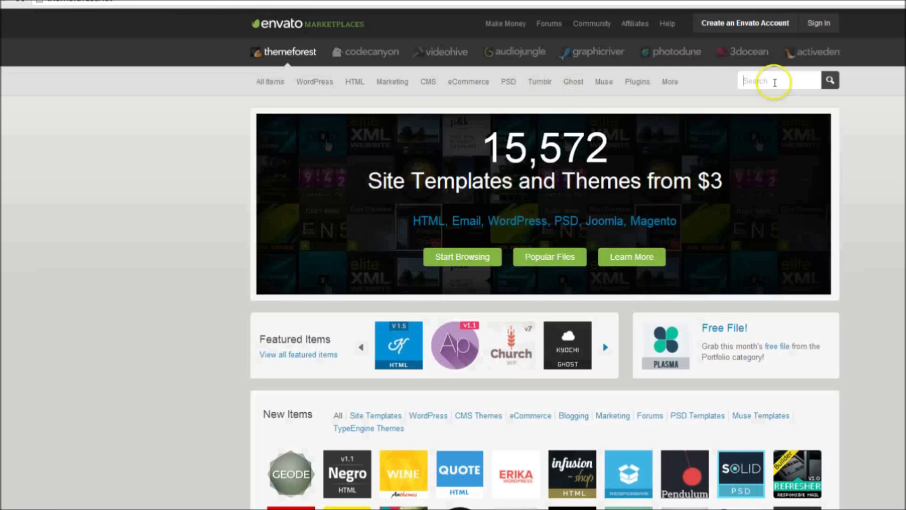
type("photography site")
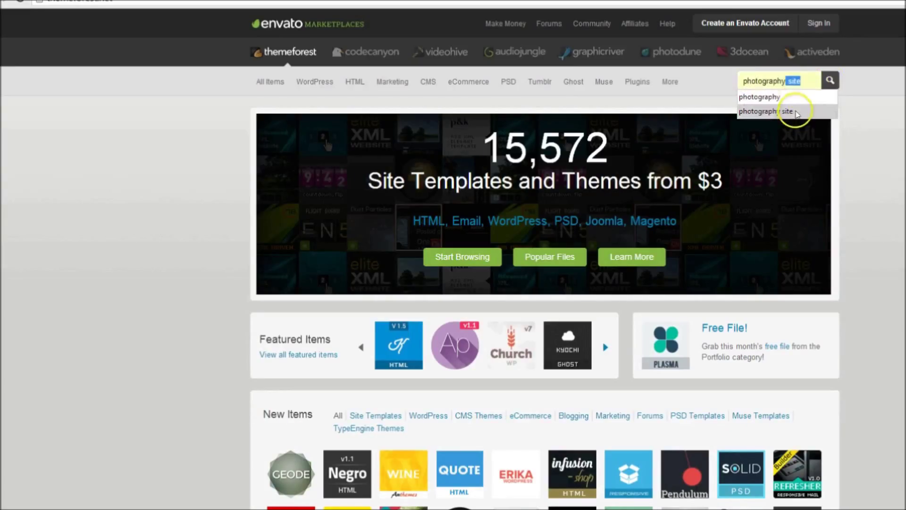
left_click(796, 113)
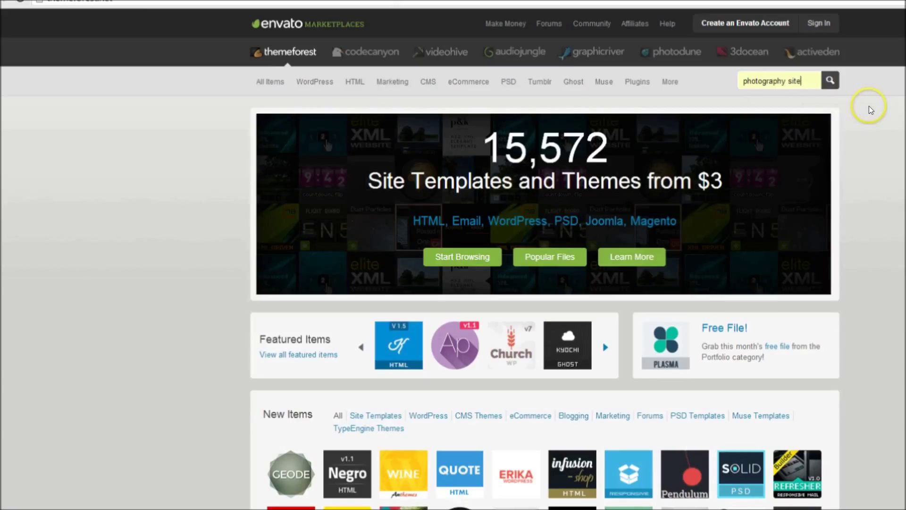
left_click(830, 80)
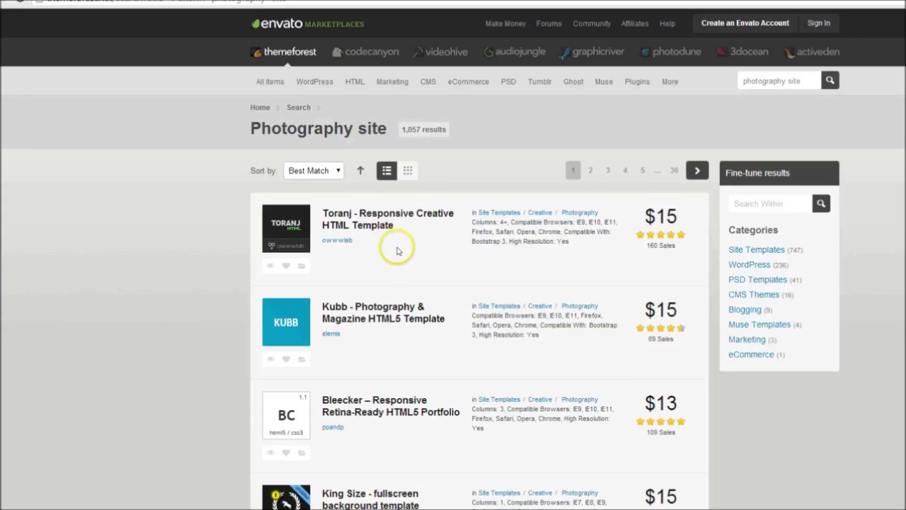
left_click(340, 174)
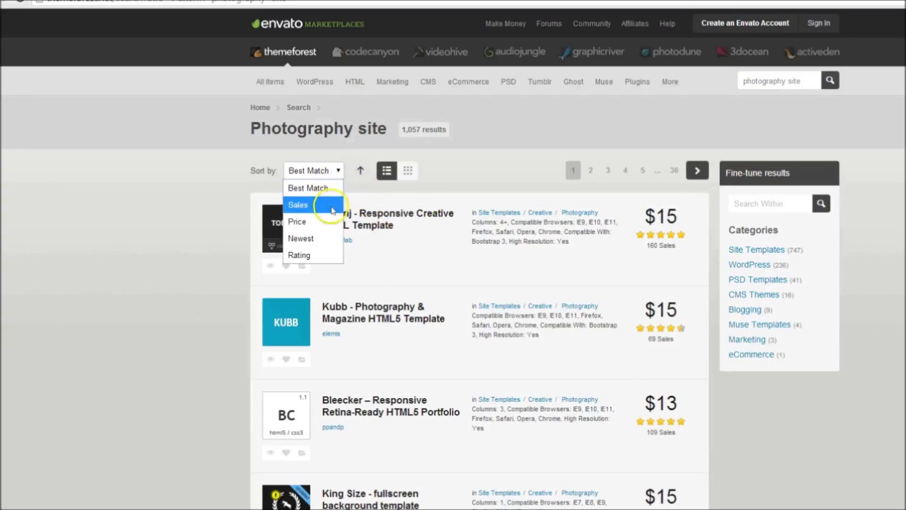
left_click(315, 254)
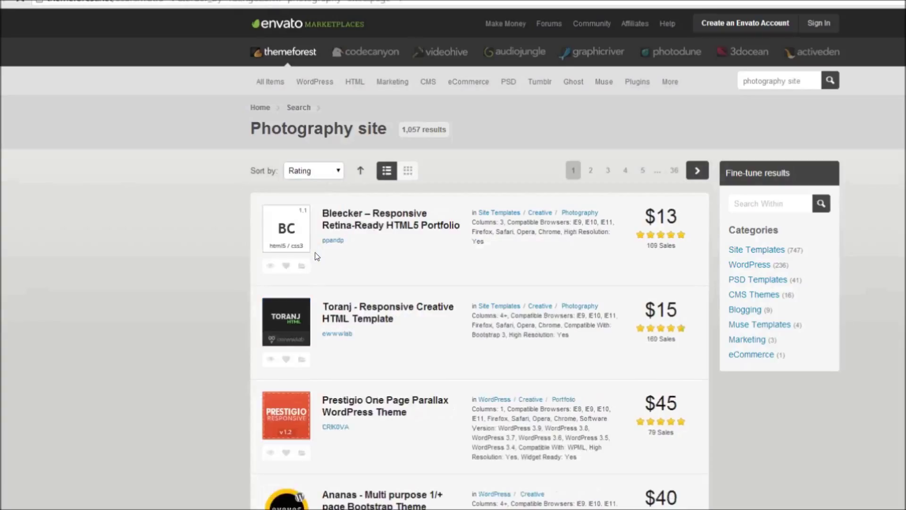
left_click(424, 252)
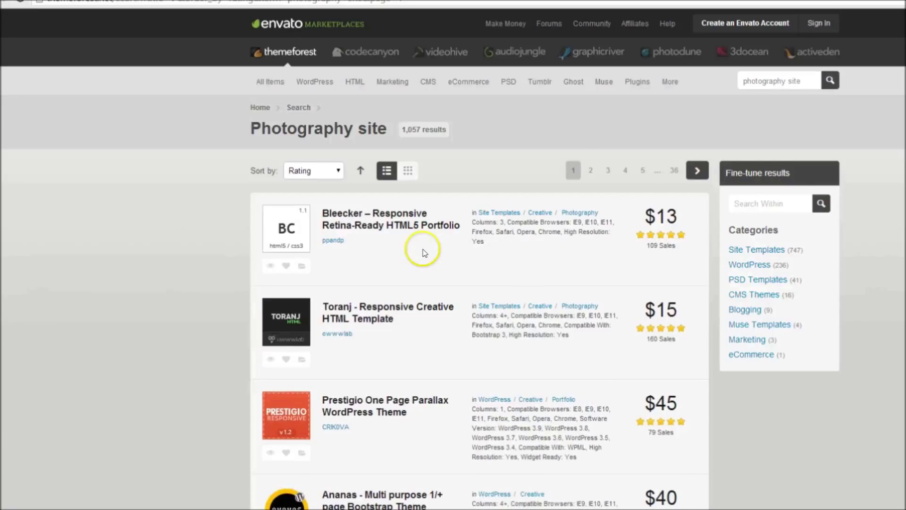
scroll(425, 252, "down", 3)
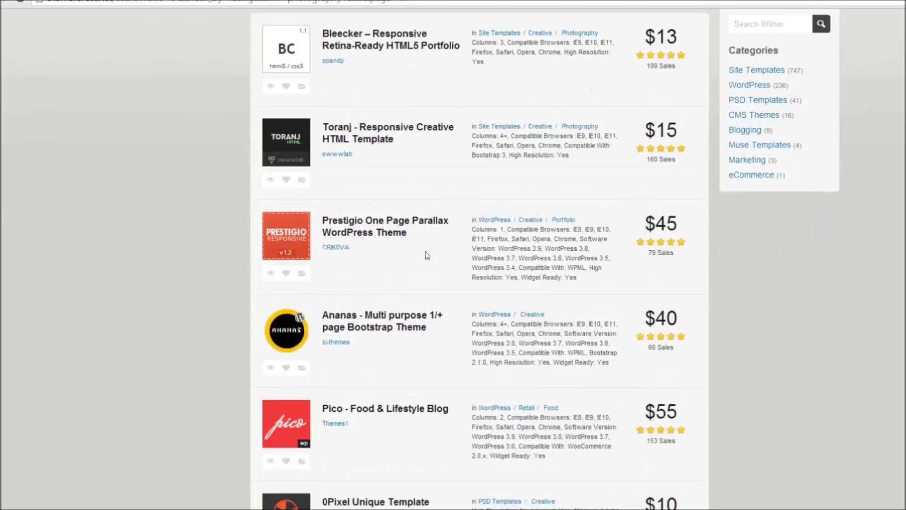
scroll(427, 255, "down", 1)
scroll(428, 255, "down", 3)
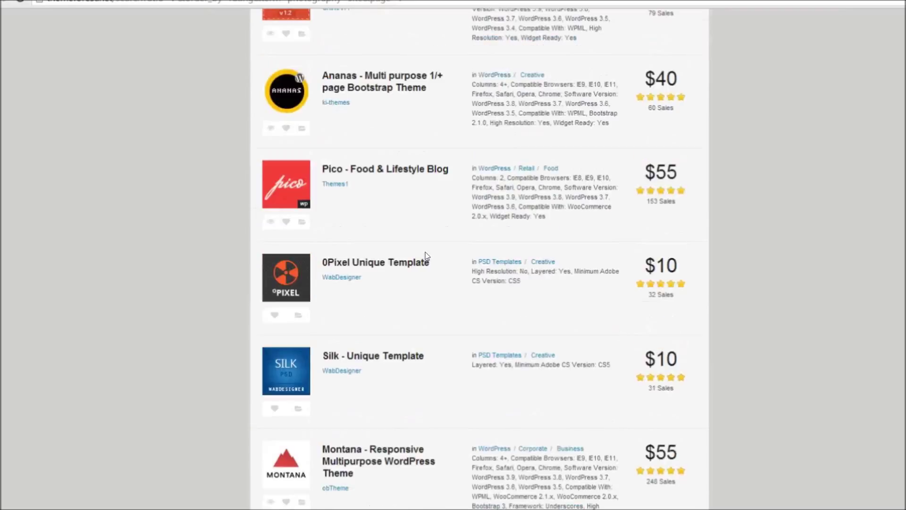
scroll(427, 256, "down", 1)
scroll(427, 255, "down", 2)
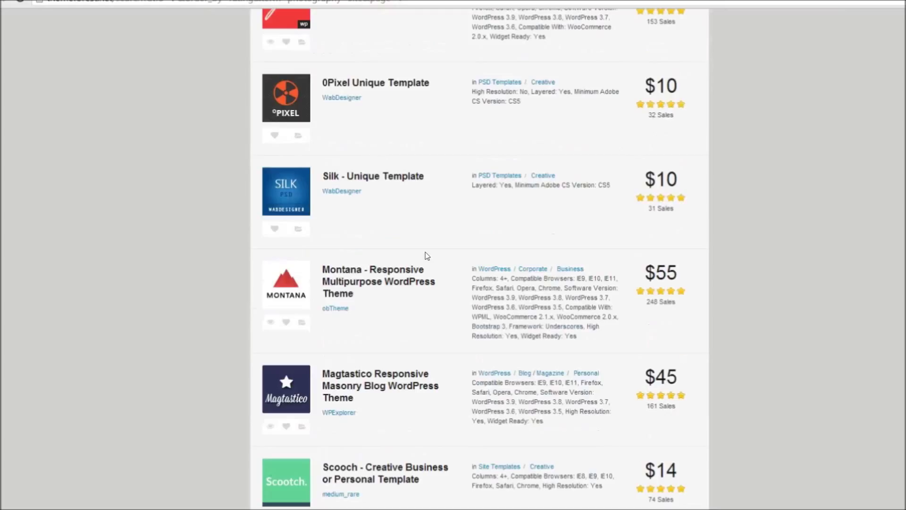
scroll(415, 236, "down", 2)
- Search themes for 'photography', browse WordPress.org themes, and start installing Capture
left_click(101, 4)
left_click(507, 50)
type("photogra")
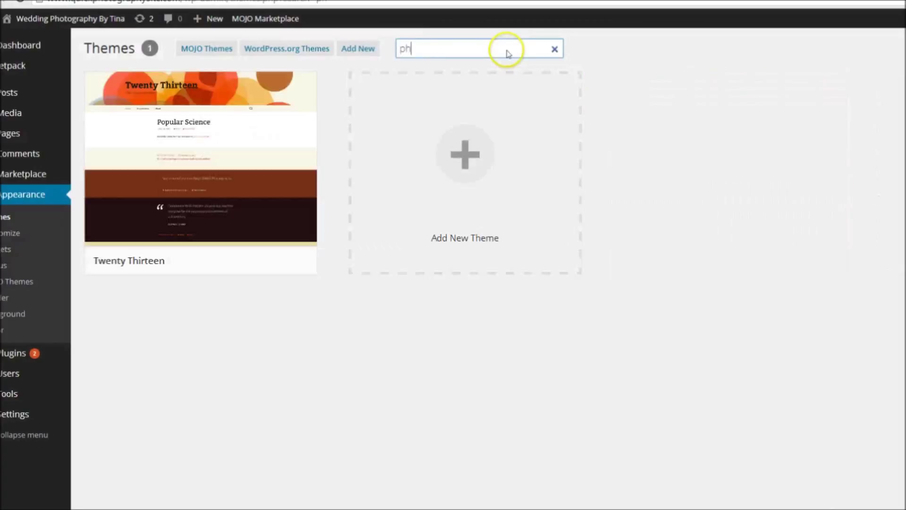
type("phy")
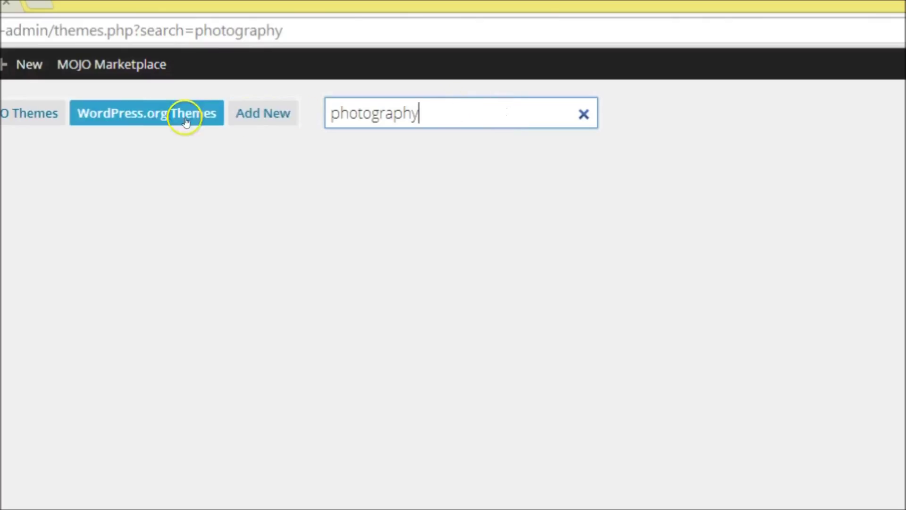
left_click(157, 115)
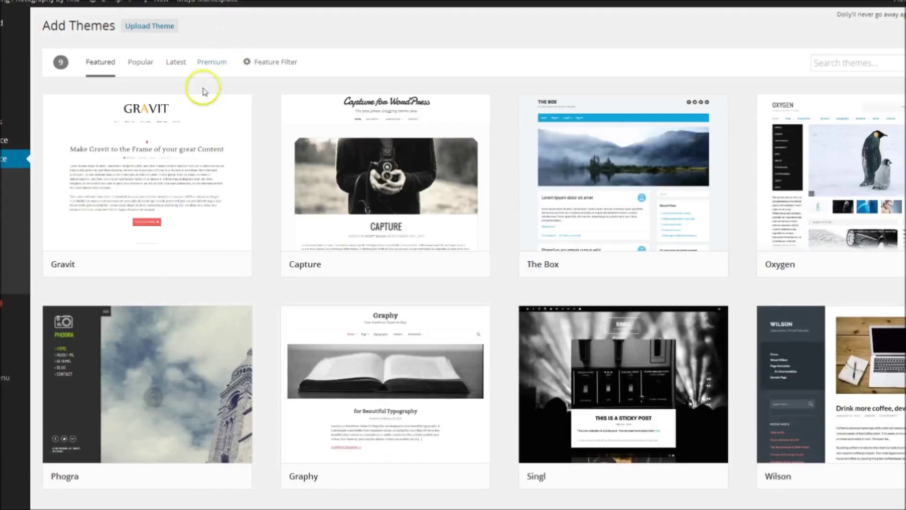
mouse_move(377, 163)
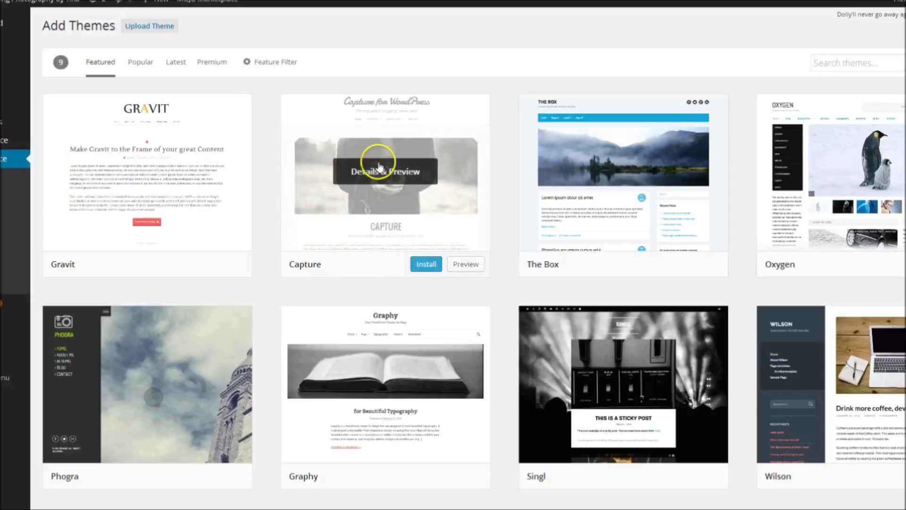
left_click(426, 264)
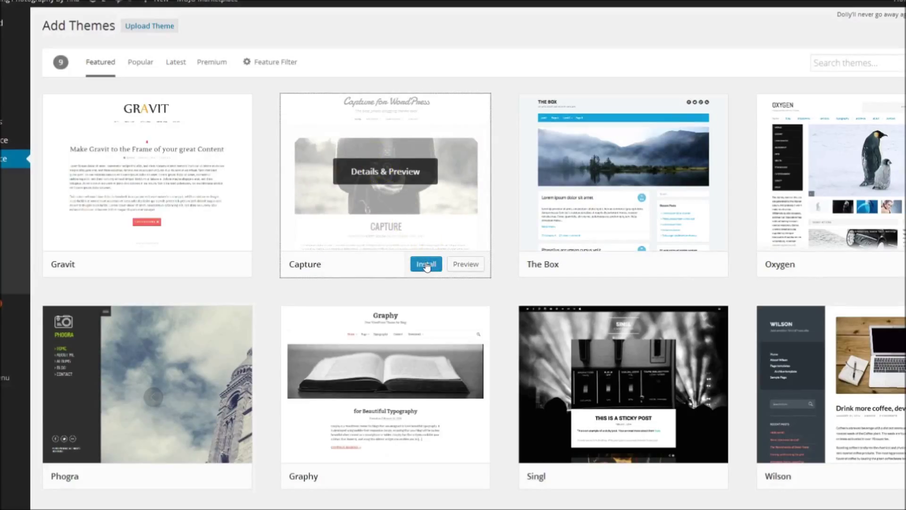
- Install the Capture 1.1.5 theme and activate it
left_click(427, 264)
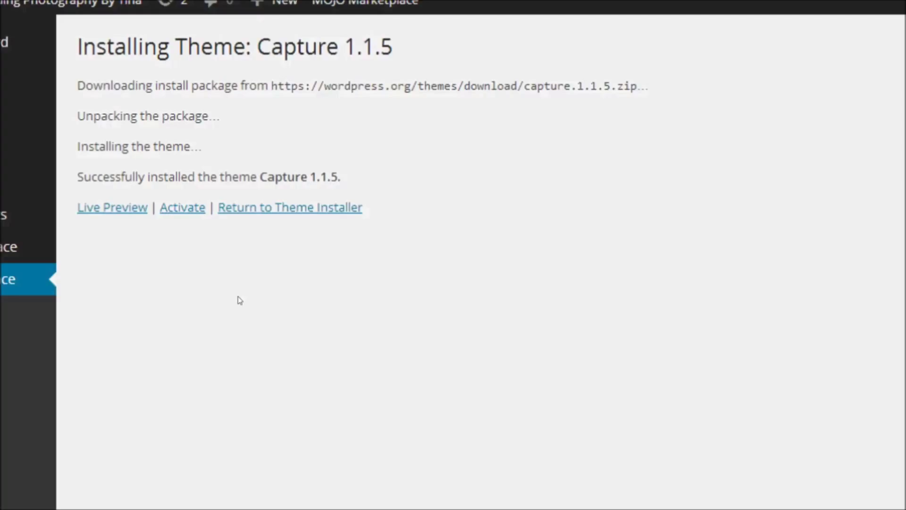
left_click(183, 209)
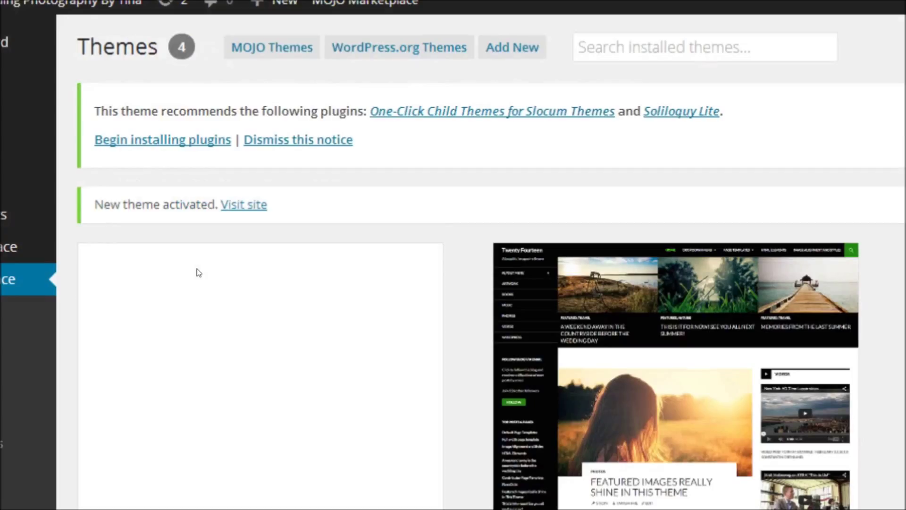
left_click(199, 274)
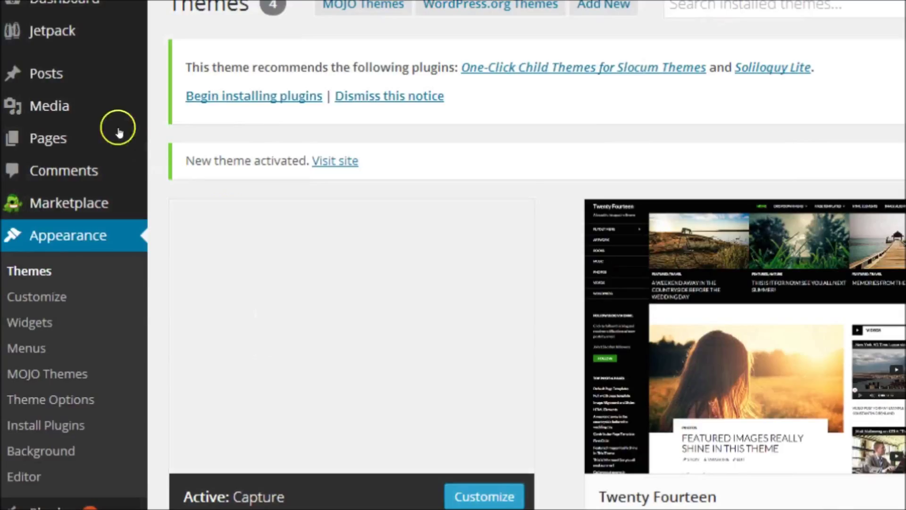
- Create a new post titled 'This Is My First Post' with the body 'Take a look at the picture I took at my last wedding booking'
mouse_move(36, 75)
left_click(191, 99)
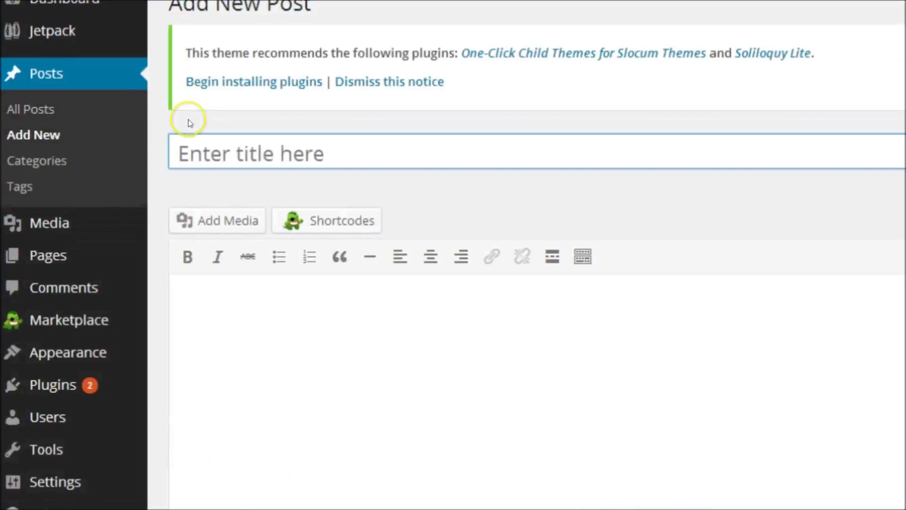
left_click(192, 154)
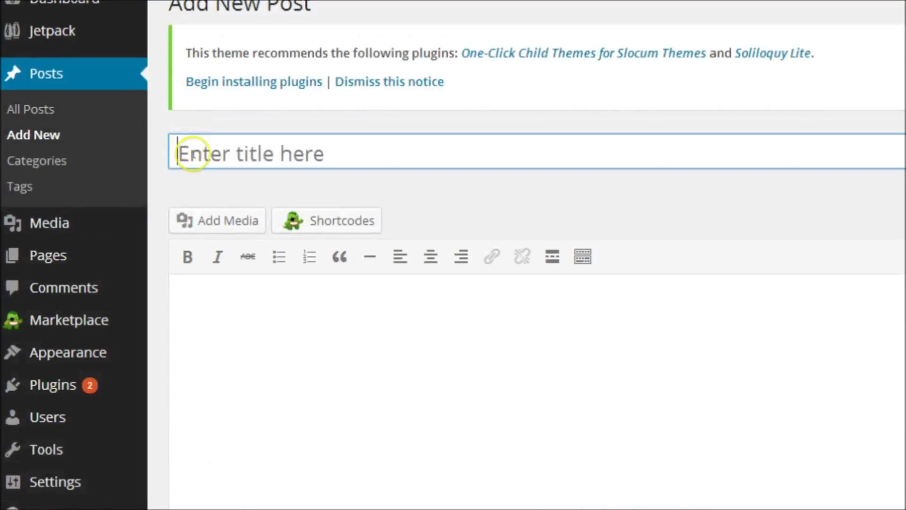
type("T")
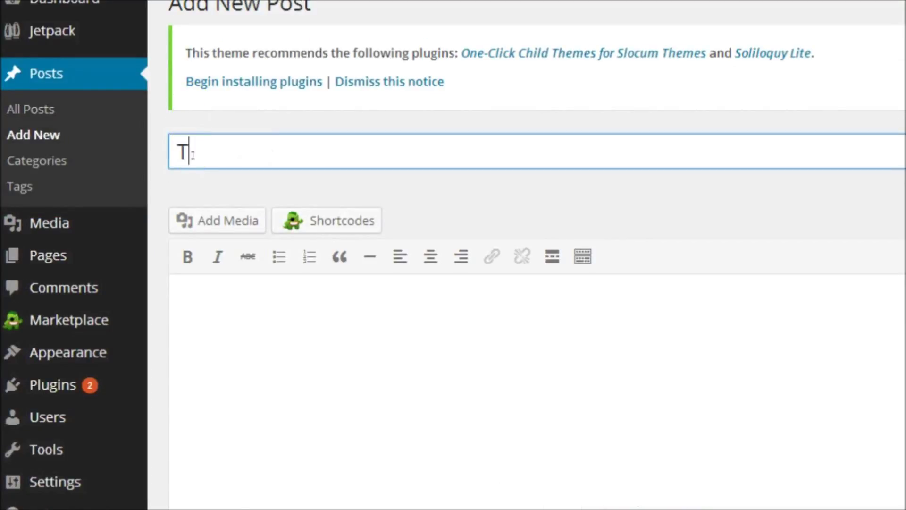
type("his Is My ")
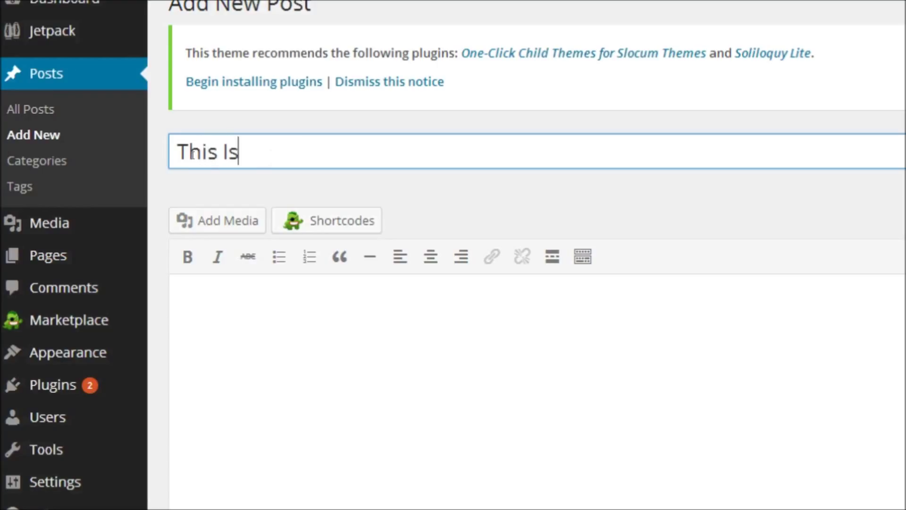
type("First Post")
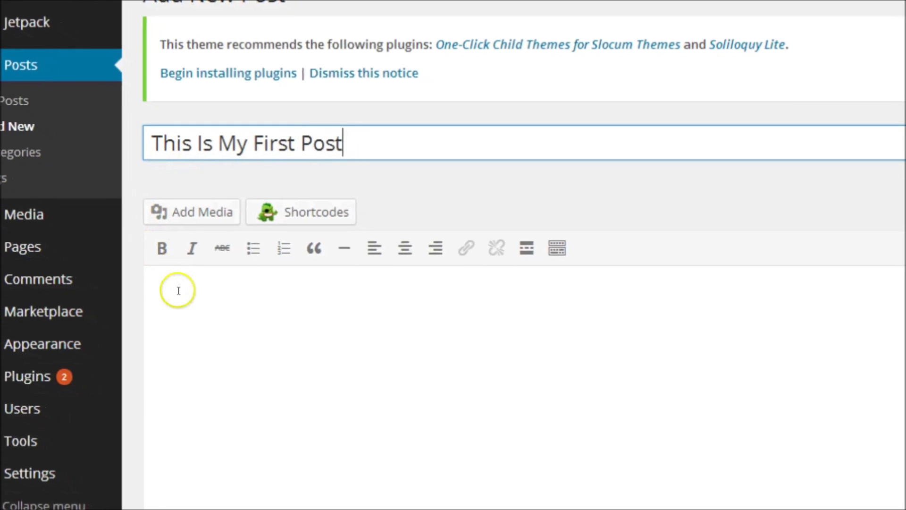
left_click(201, 302)
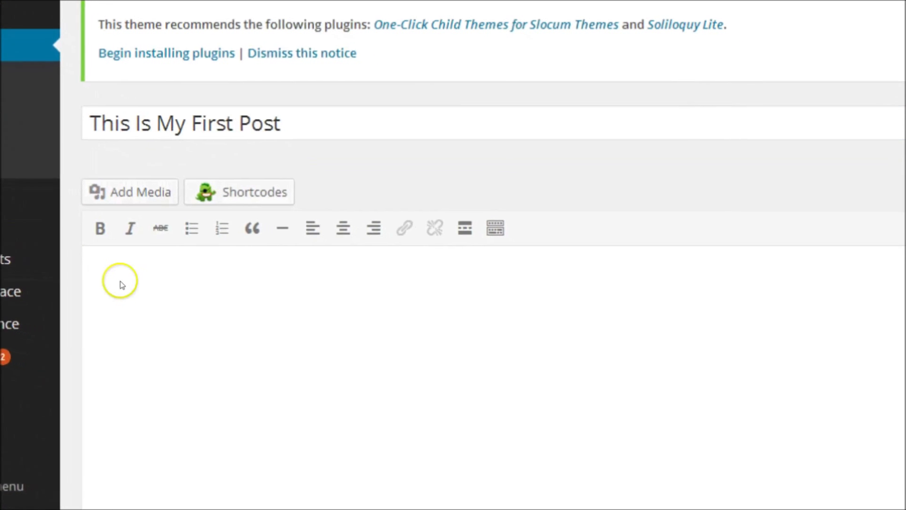
type("Take a lo")
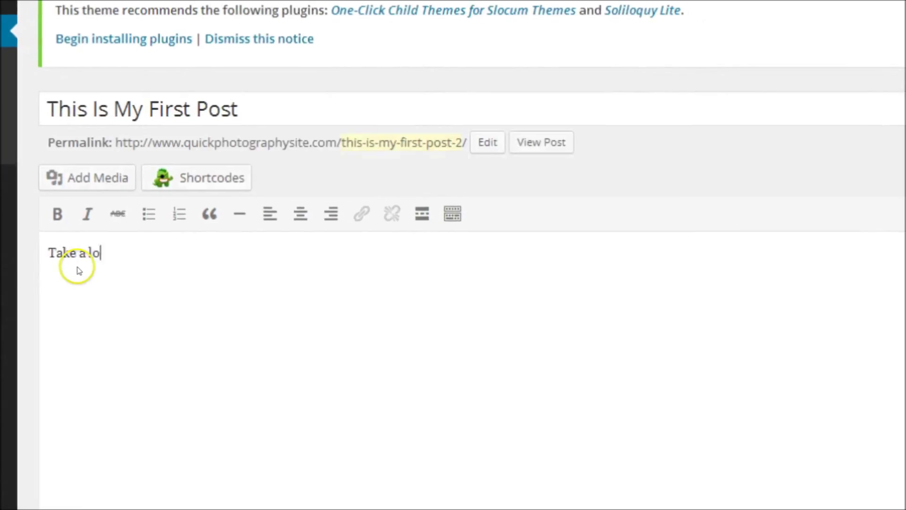
type("ok at the ")
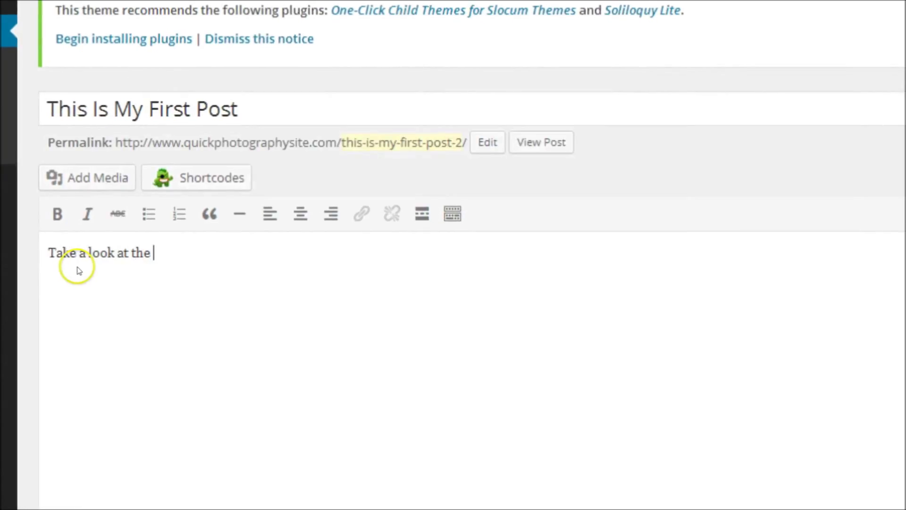
type("picture I took")
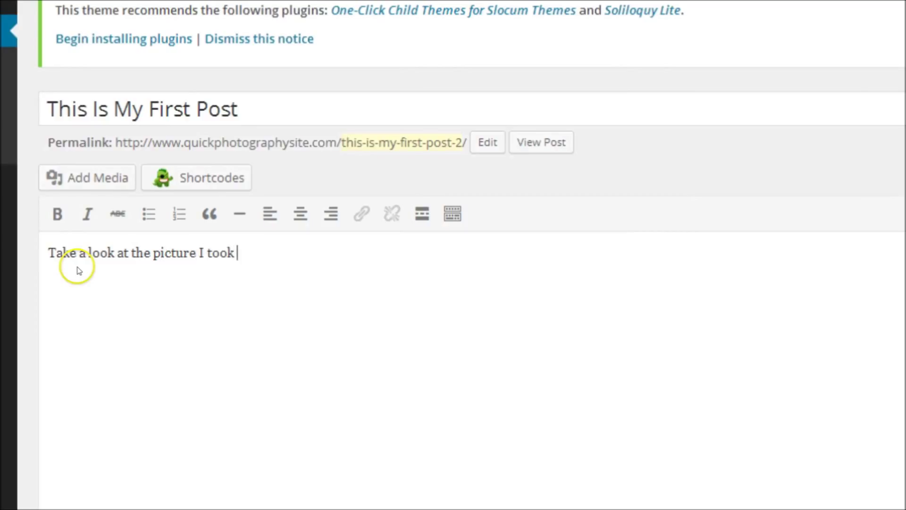
type(" at my last wedding booking.")
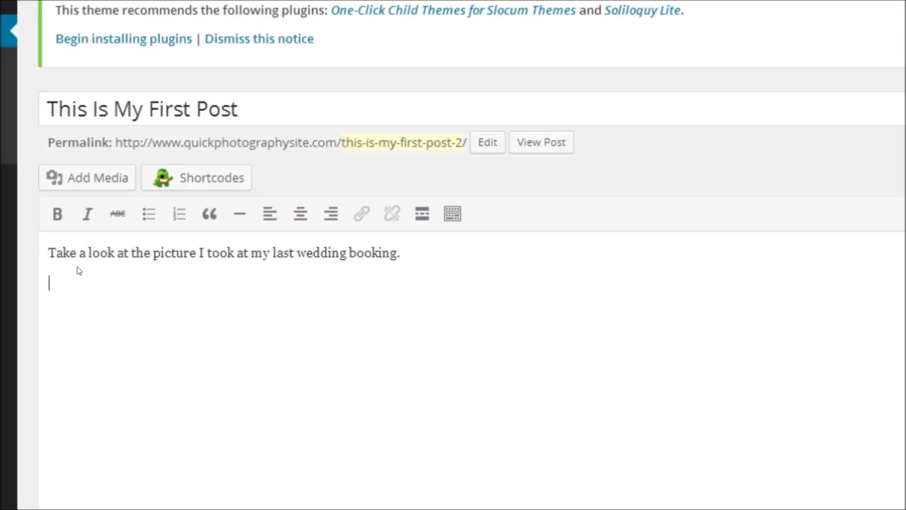
- Upload the wedding photo, insert it centred at full size below the sentence, then publish
left_click(95, 178)
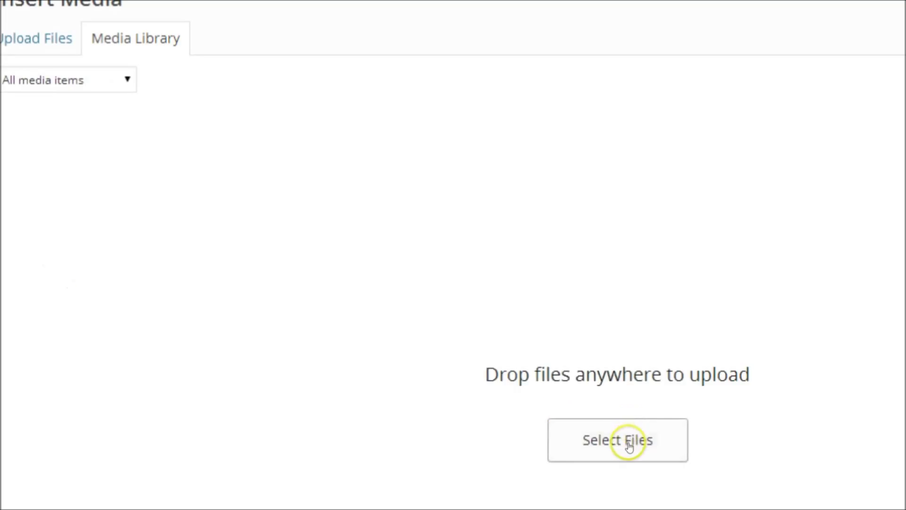
left_click(629, 440)
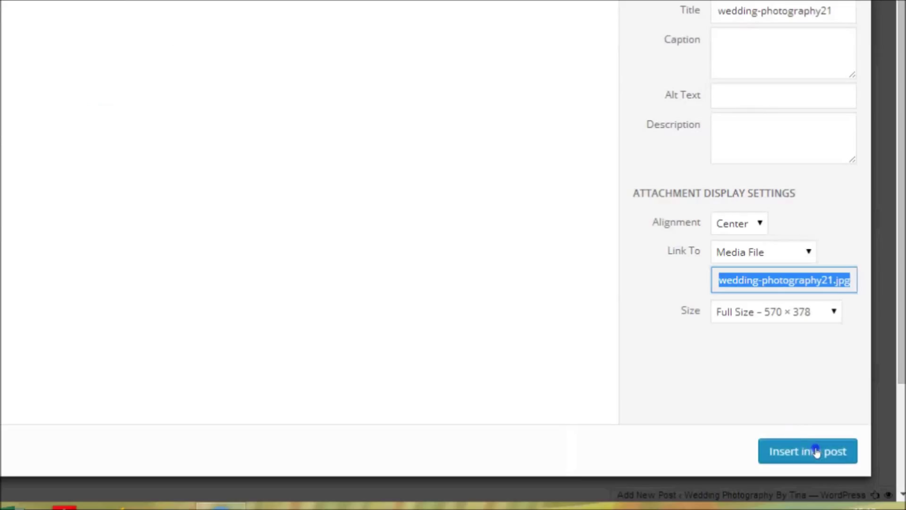
left_click(816, 452)
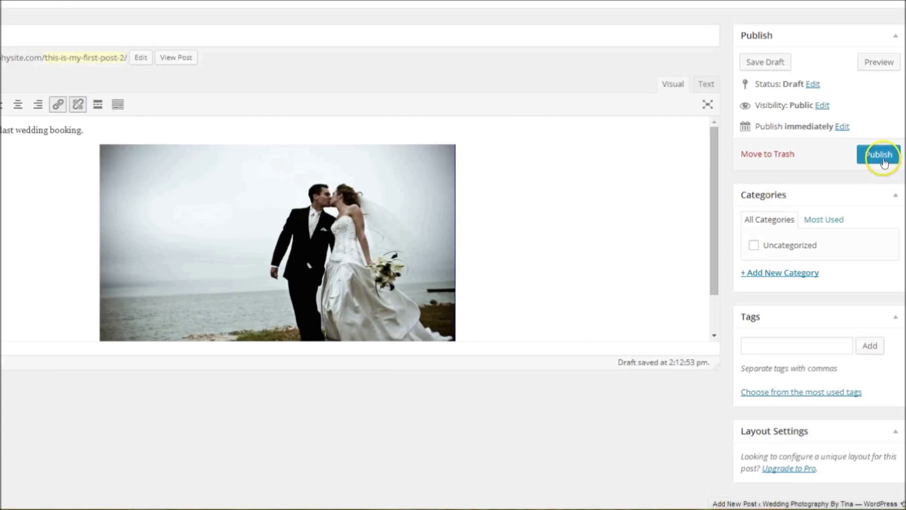
left_click(884, 162)
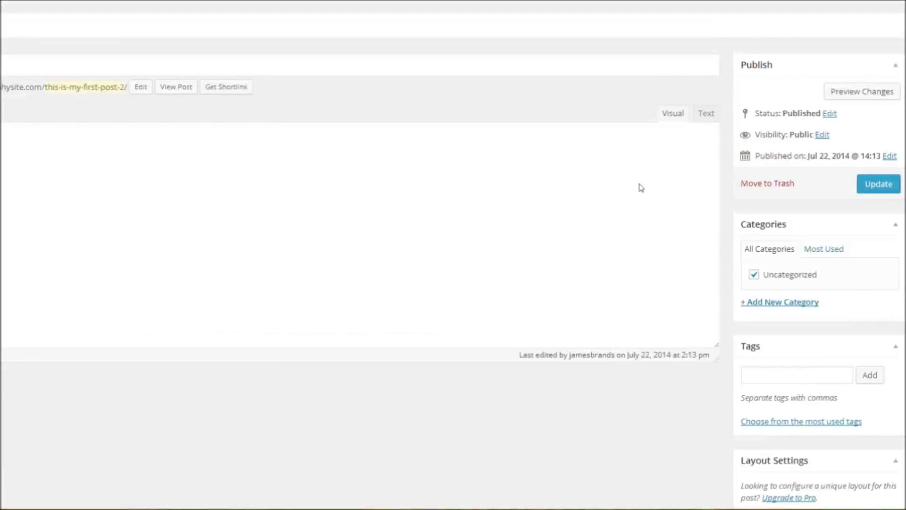
- Open the published post's live page at the this-is-my-first-post-2 address
left_click(641, 187)
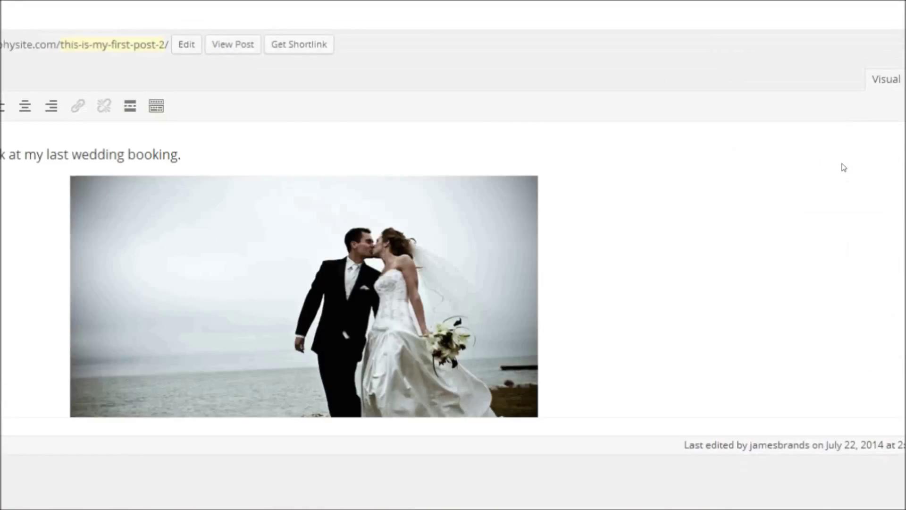
left_click(221, 47)
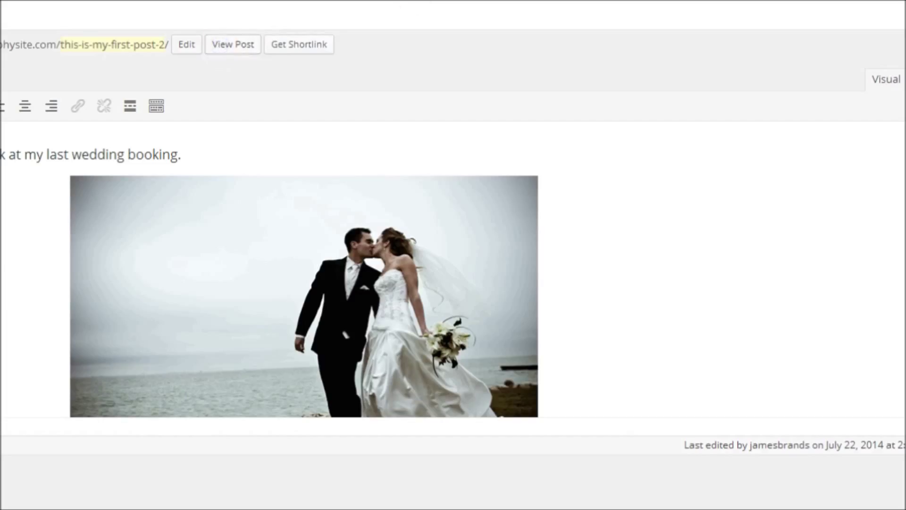